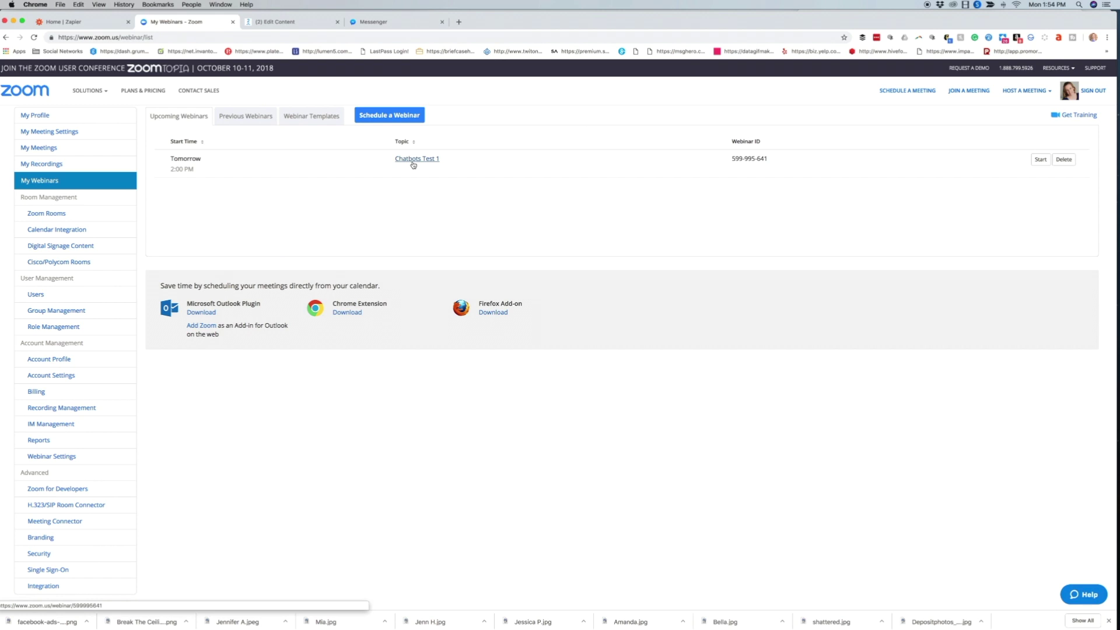
Switch from Zoom to the ManyChat editor for the Webinar Zoom flow.
click(278, 22)
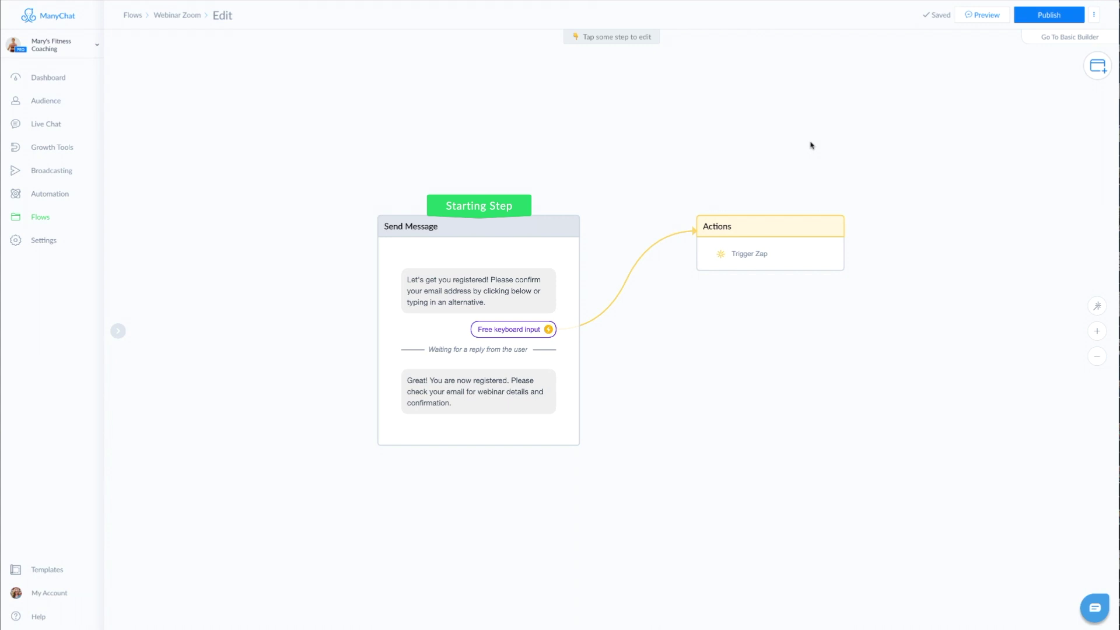
Move the Send Message step up and right on the canvas and open it for editing.
drag(560, 241, 584, 207)
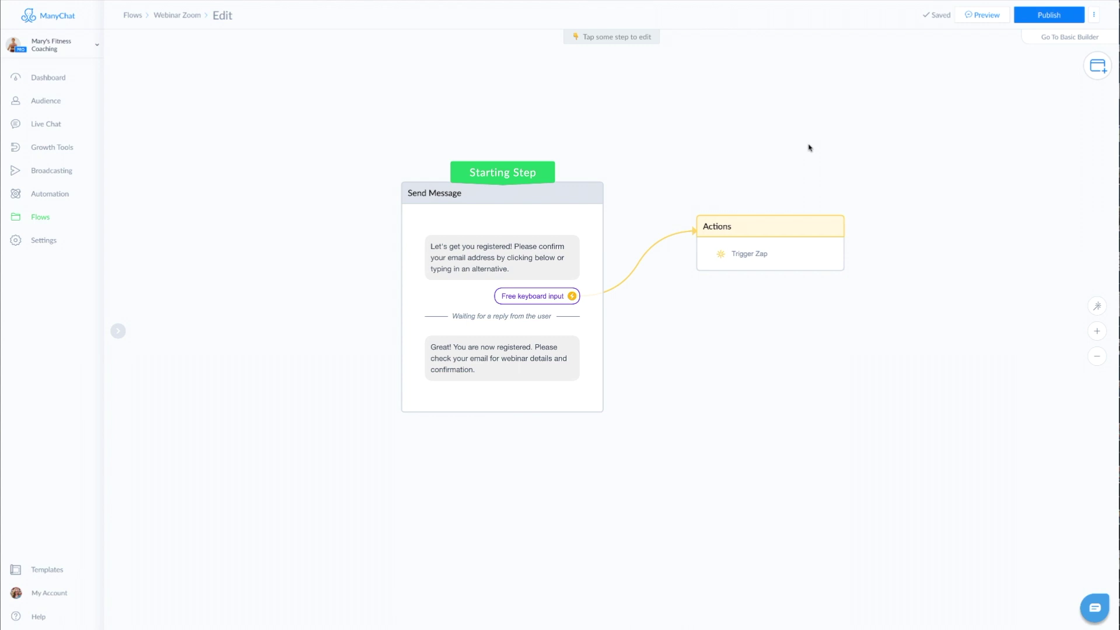
click(546, 227)
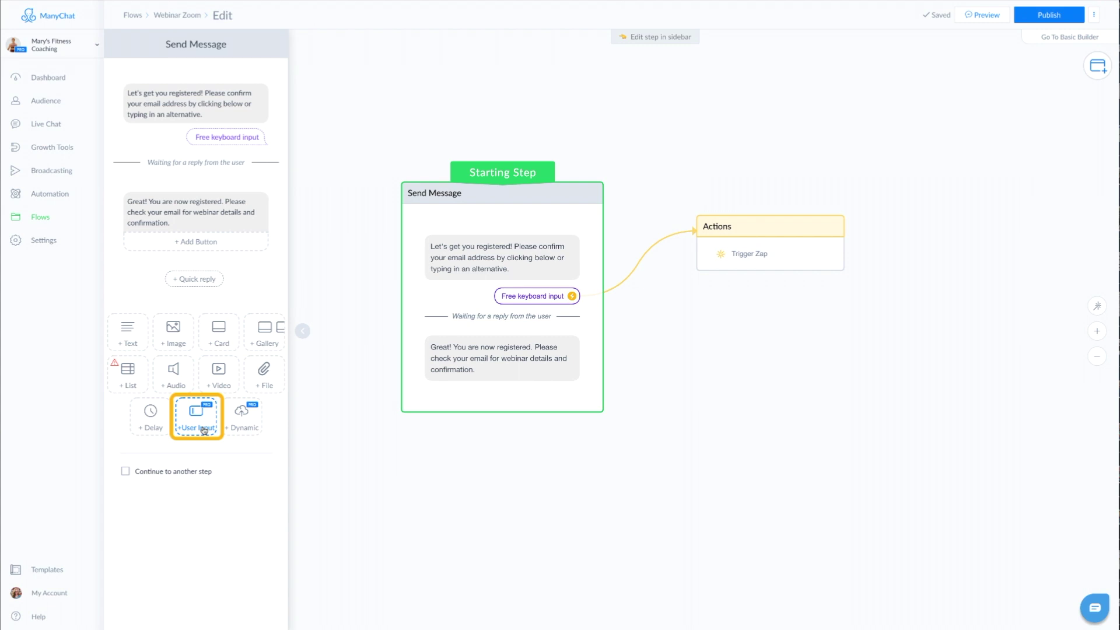
Open the free keyboard input settings to show the Email reply type and its retry message.
click(243, 100)
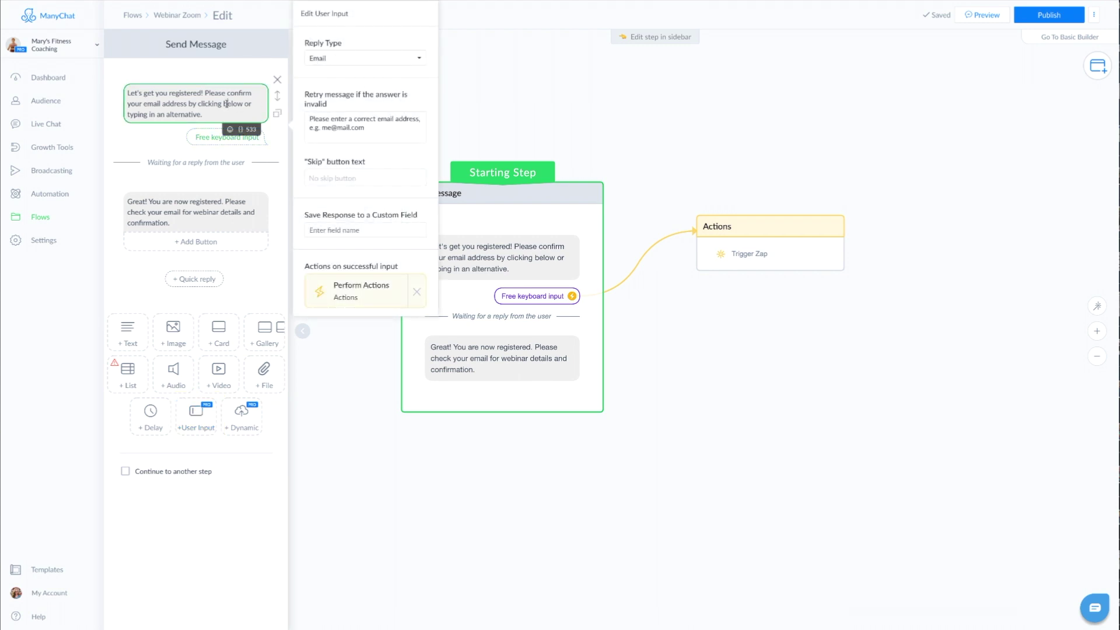
drag(219, 117, 110, 90)
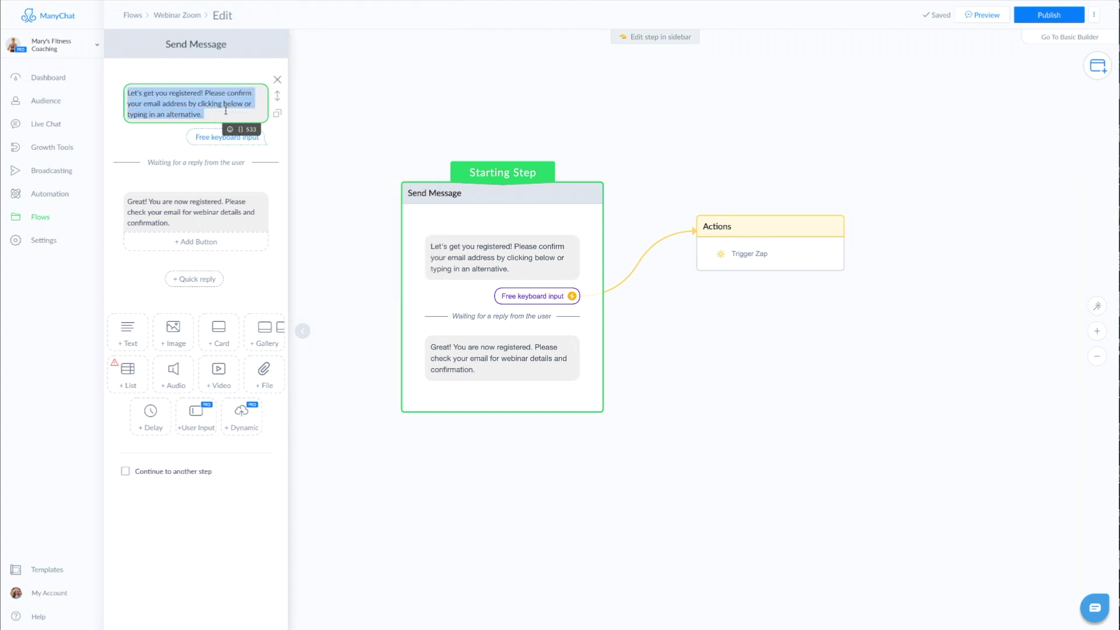
click(226, 110)
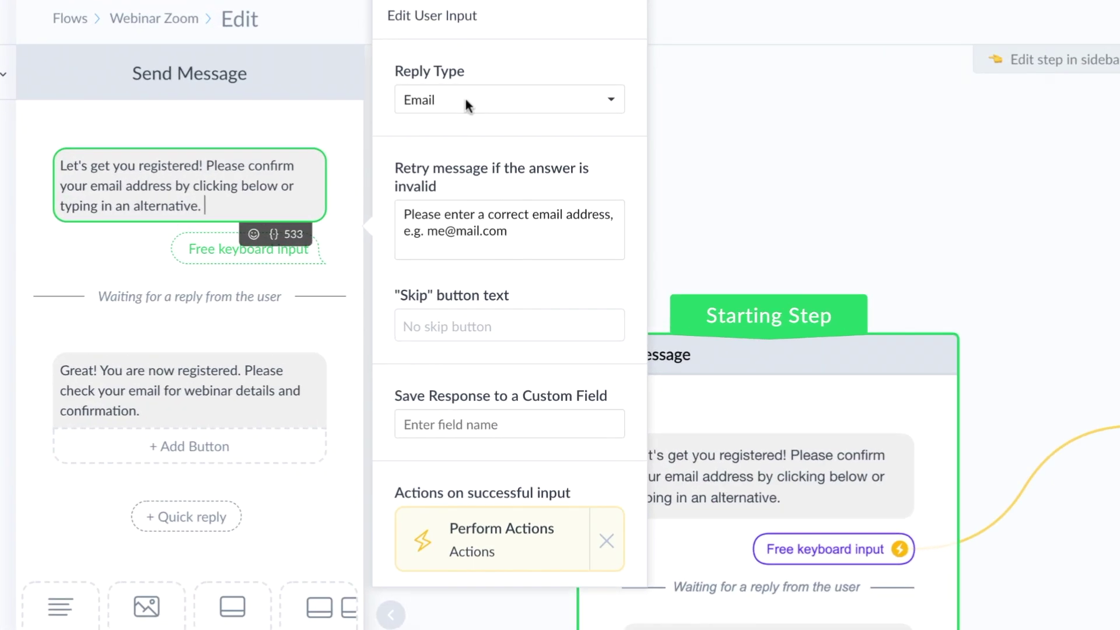
Keep Email as the expected reply type and check the skip setting.
click(341, 58)
click(444, 99)
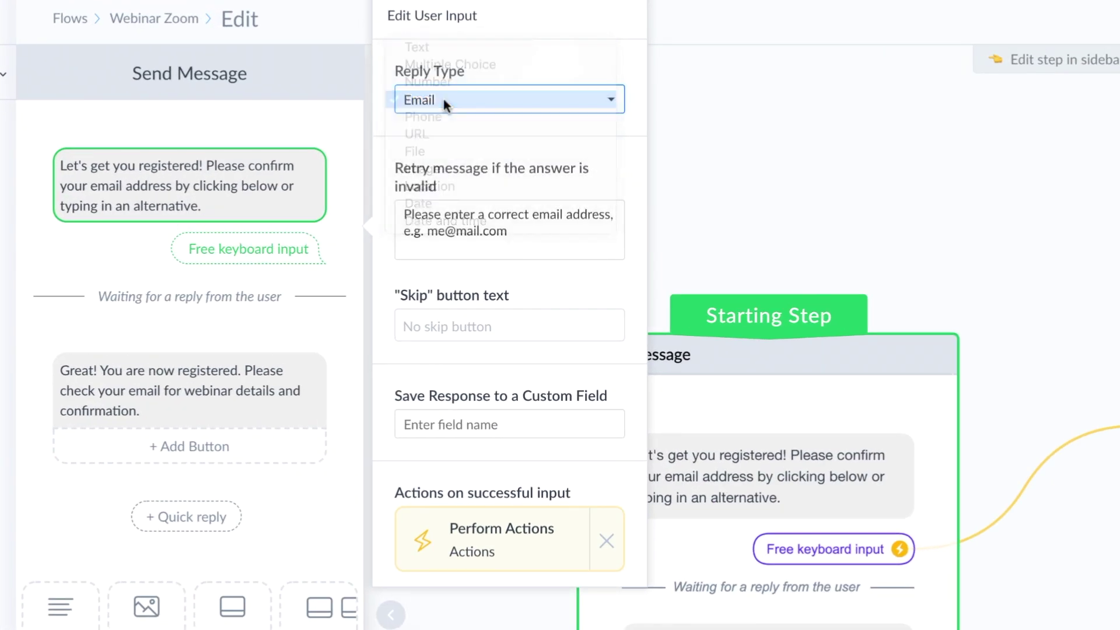
click(432, 325)
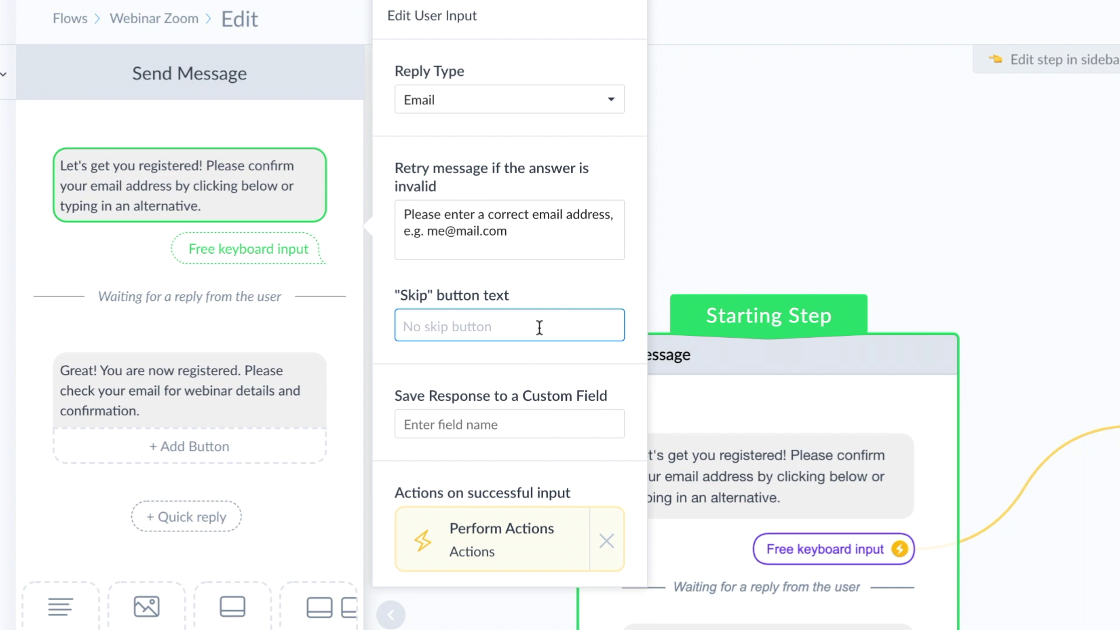
Save the reply to a new Zoom_Email custom field and open the linked Actions step.
click(507, 426)
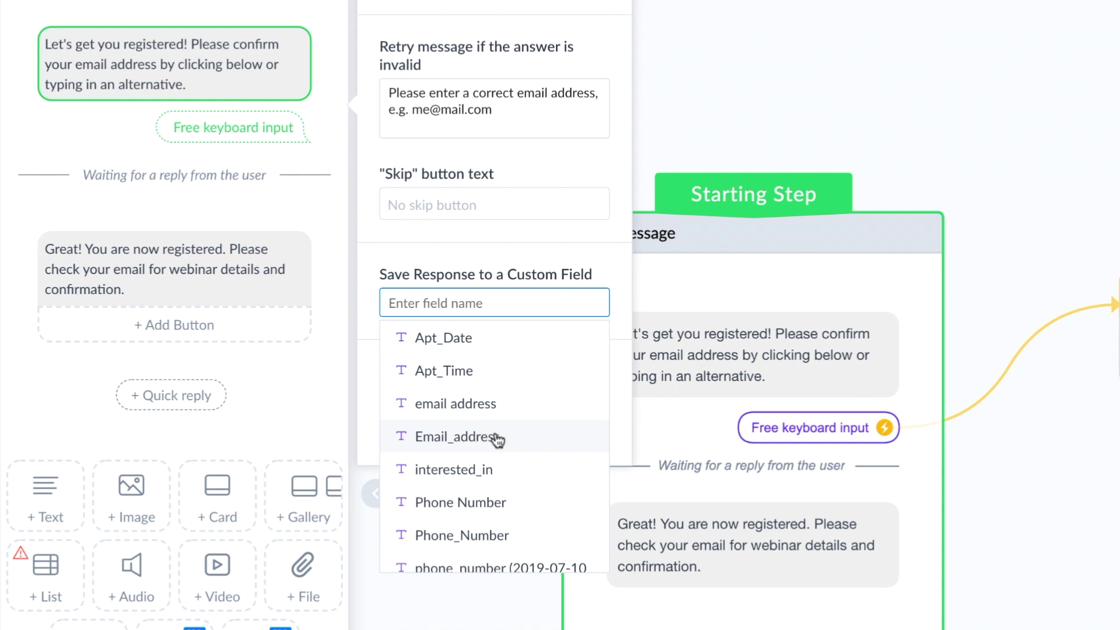
scroll(562, 442, down, 2)
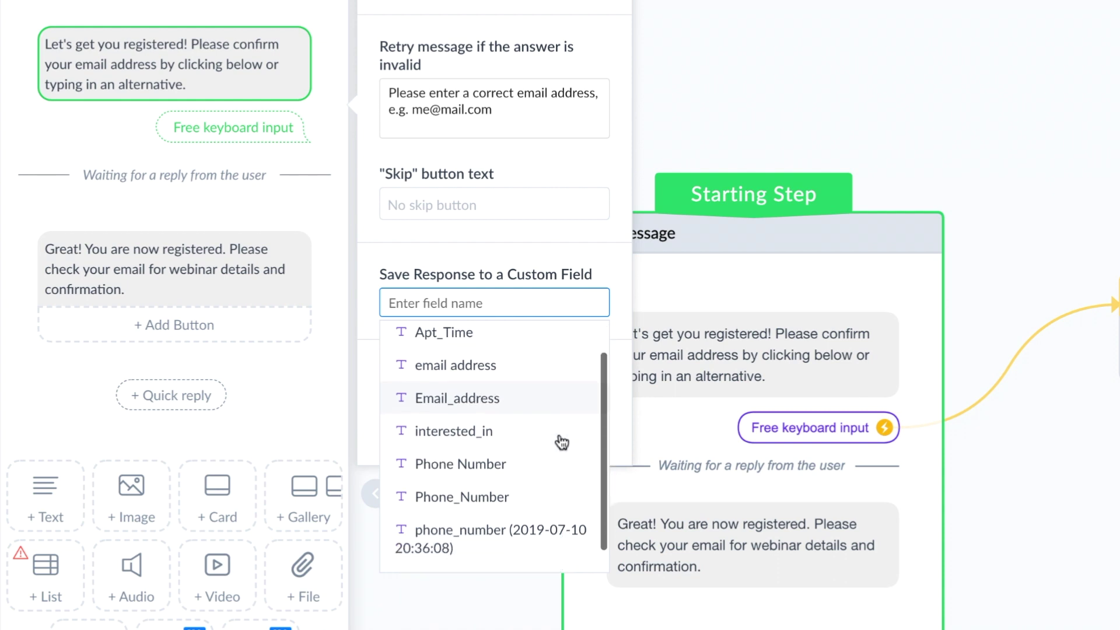
scroll(561, 442, up, 2)
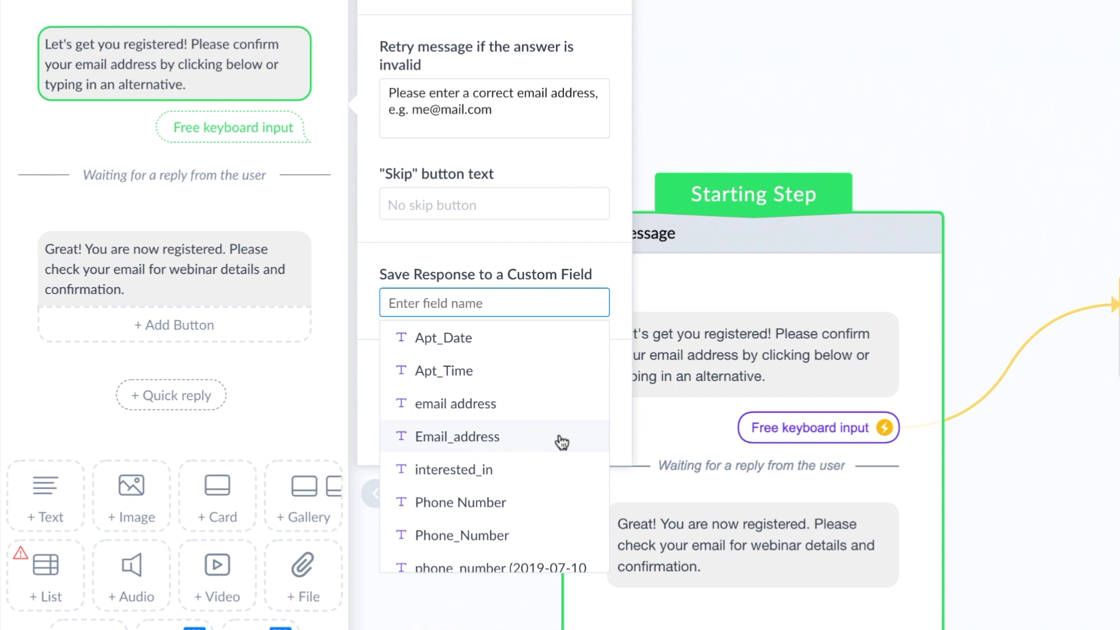
text(Zoom_Email)
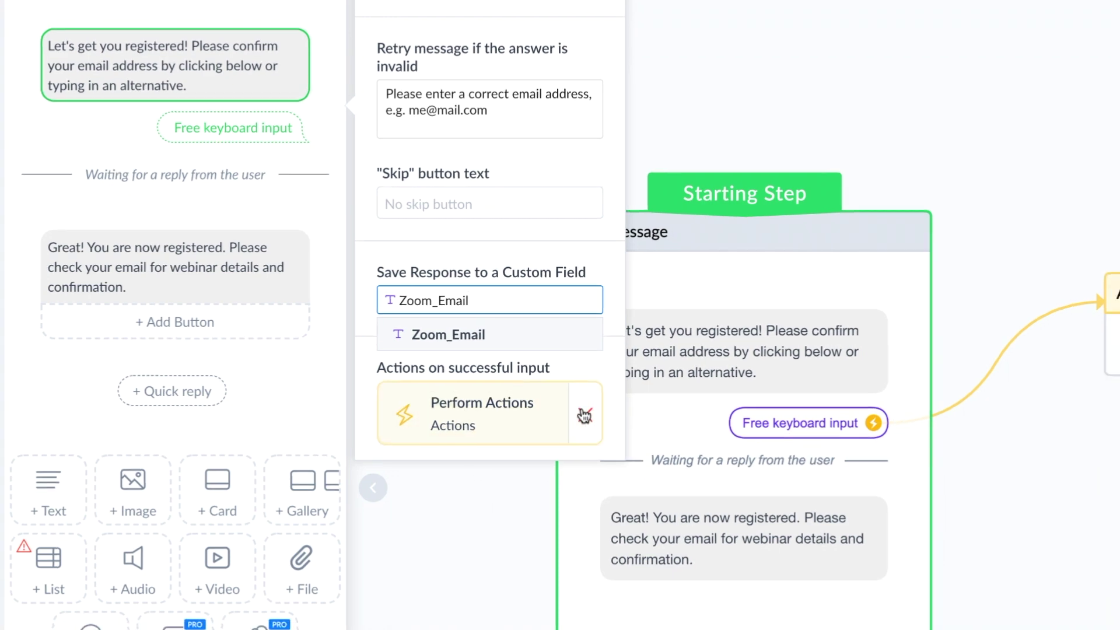
click(775, 329)
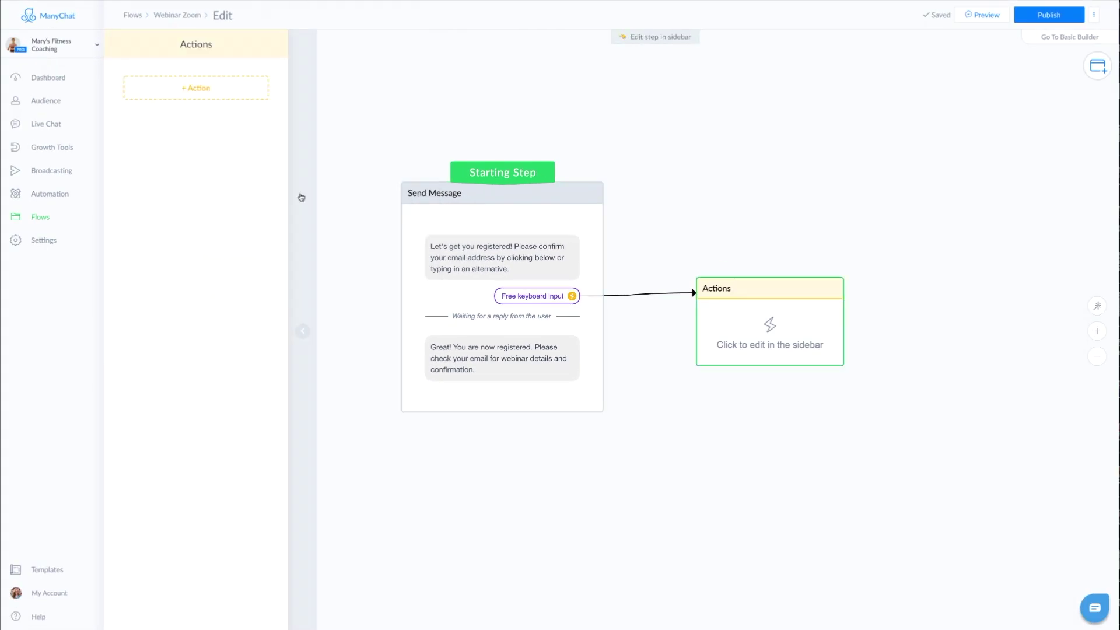
Add a Trigger Zap action that fires the Zoom event, then publish the flow.
click(189, 91)
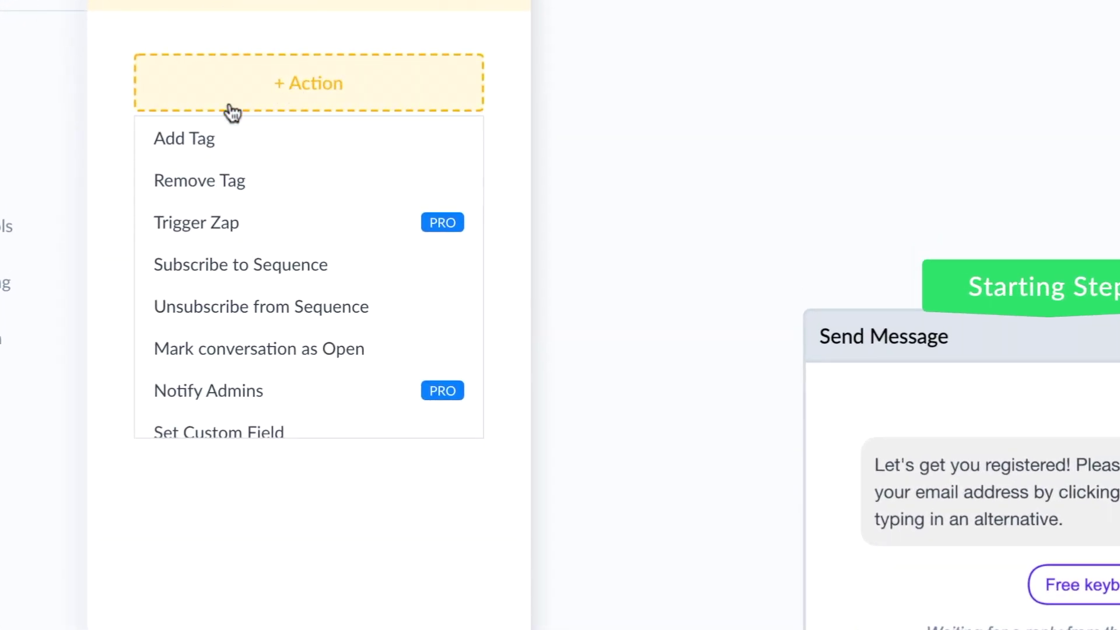
click(223, 227)
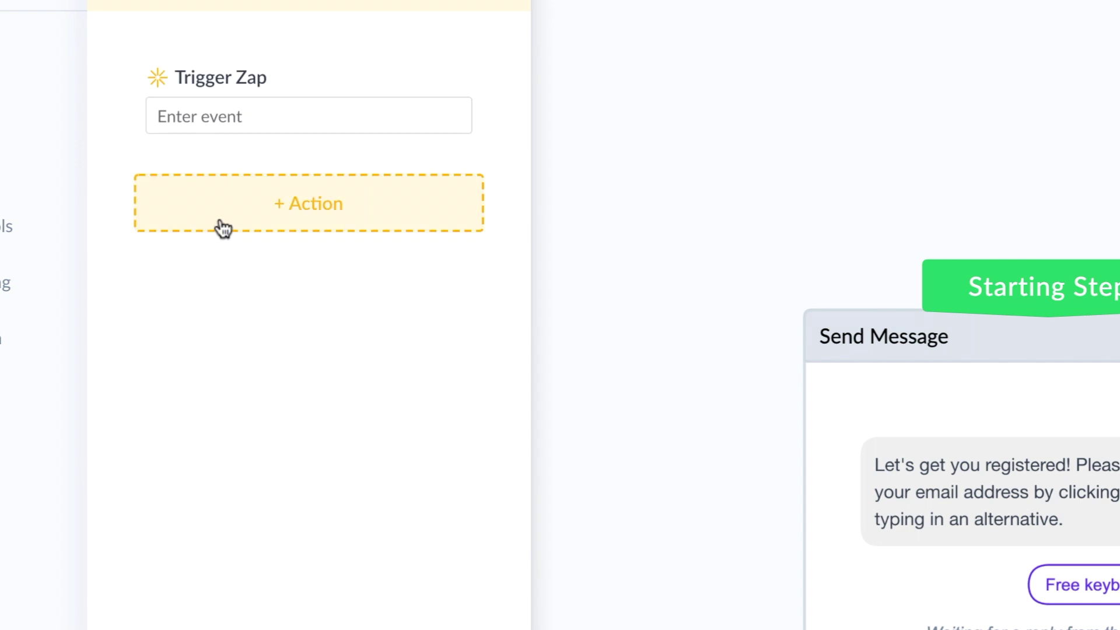
click(236, 119)
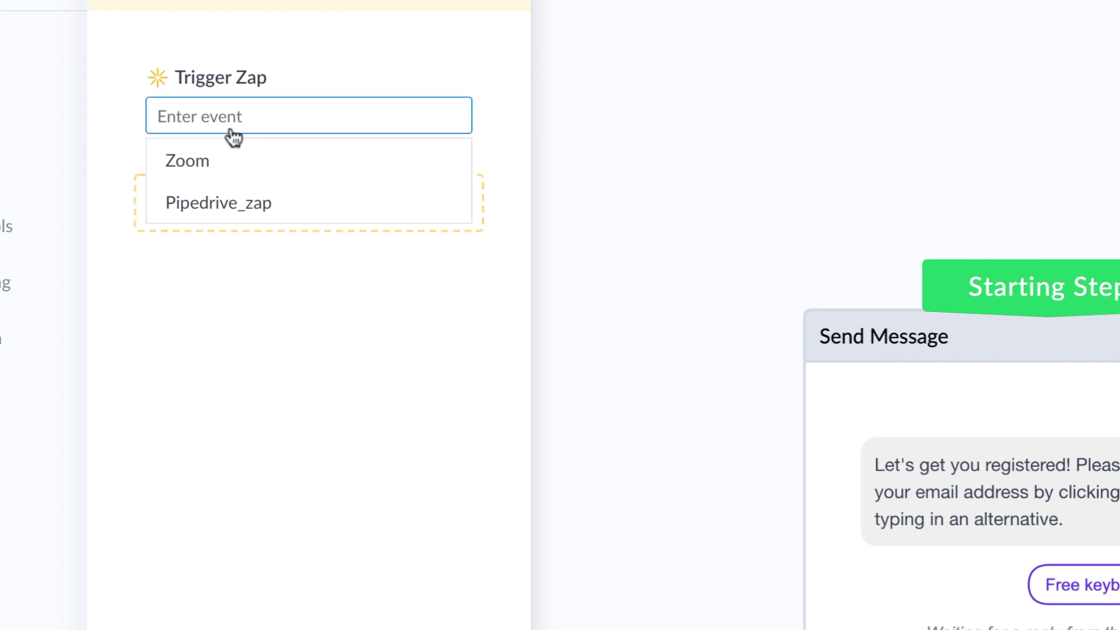
click(208, 168)
click(345, 408)
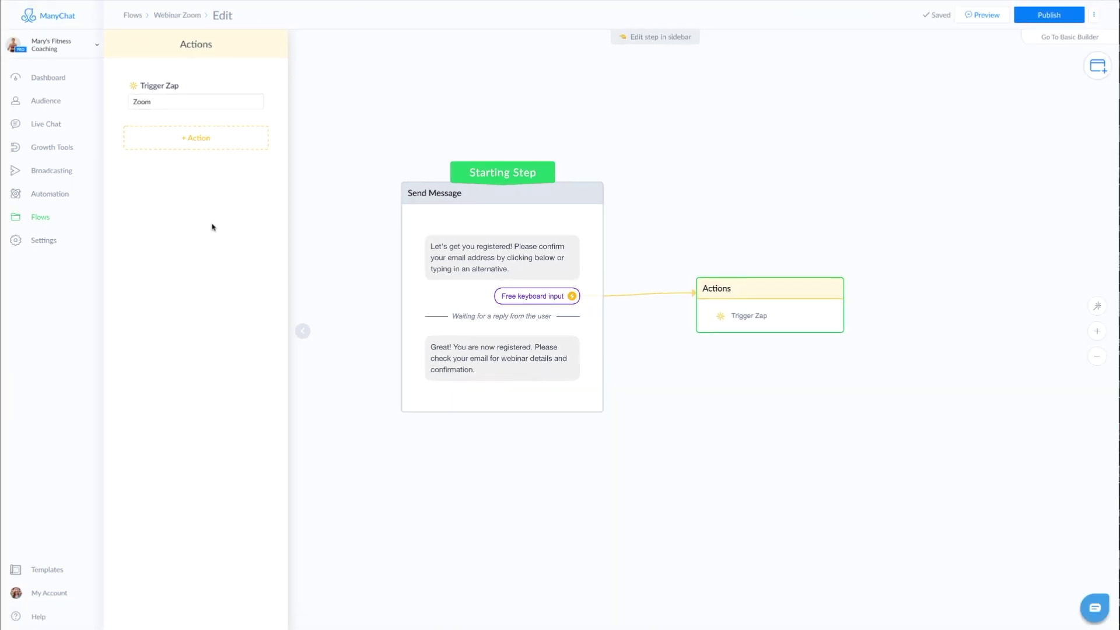
click(1071, 14)
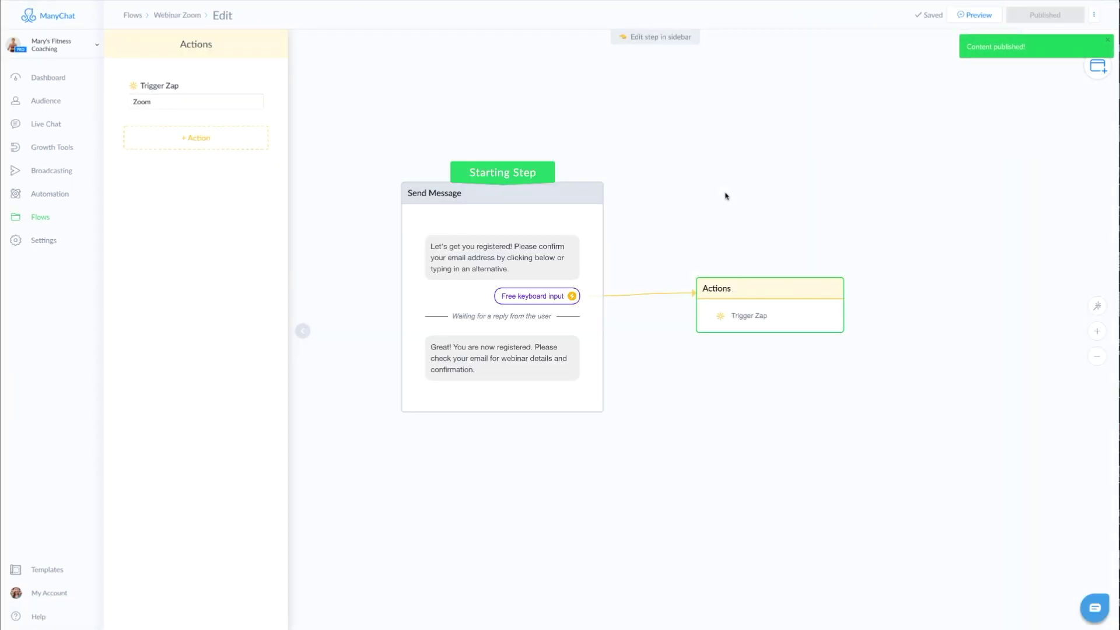
Preview the published Webinar Zoom flow in Messenger.
click(977, 15)
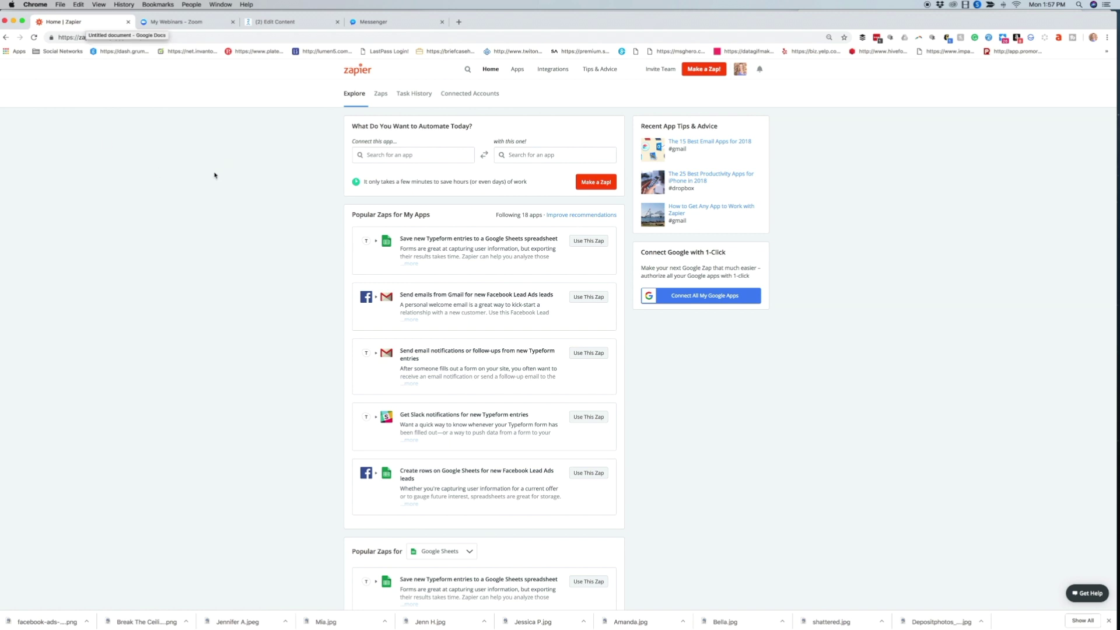
Start a new zap triggered by ManyChat's New "Trigger a Zap" Event.
click(701, 72)
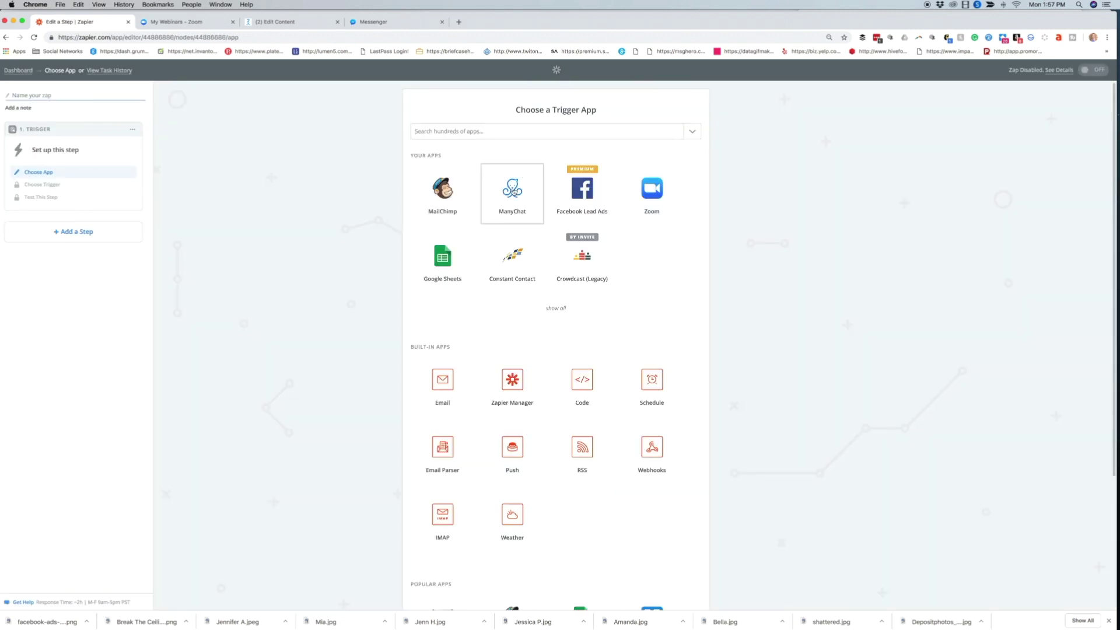
click(513, 191)
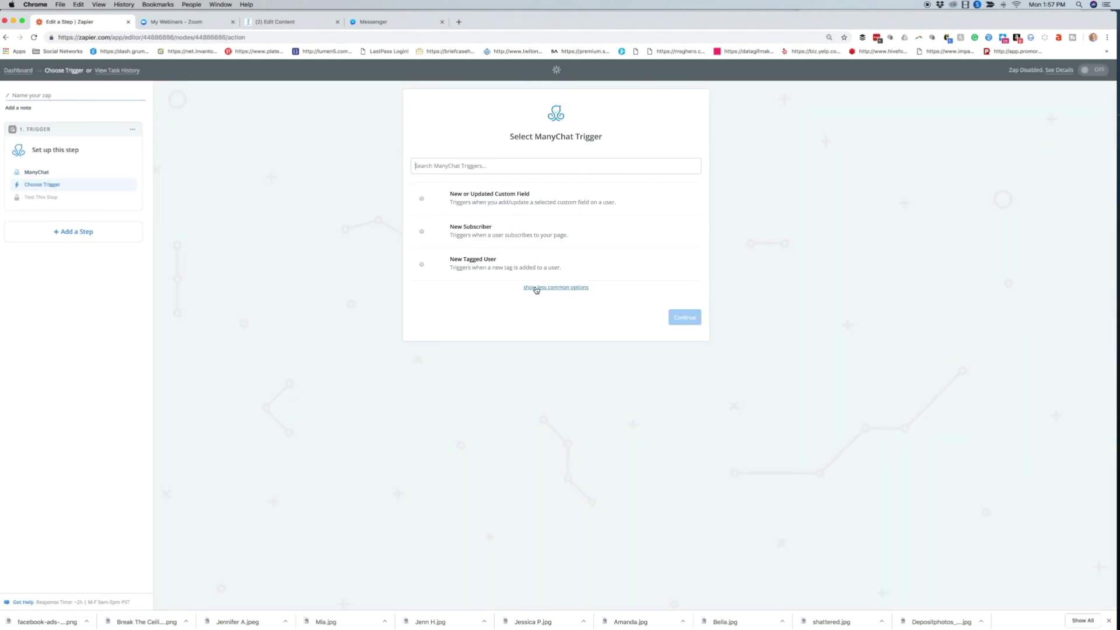
click(544, 288)
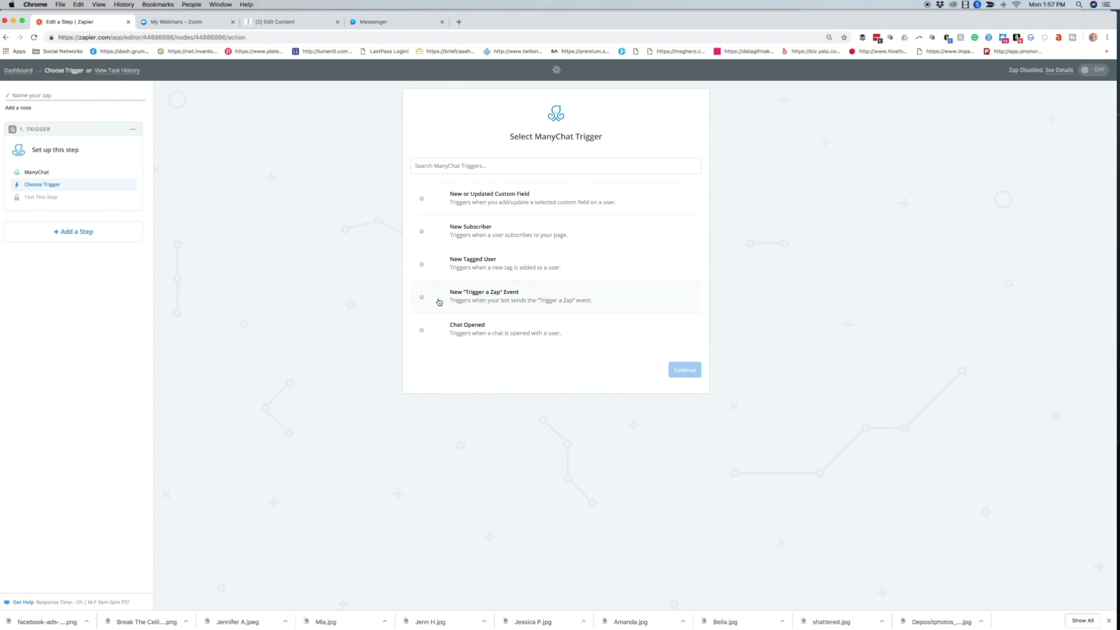
click(419, 306)
click(676, 371)
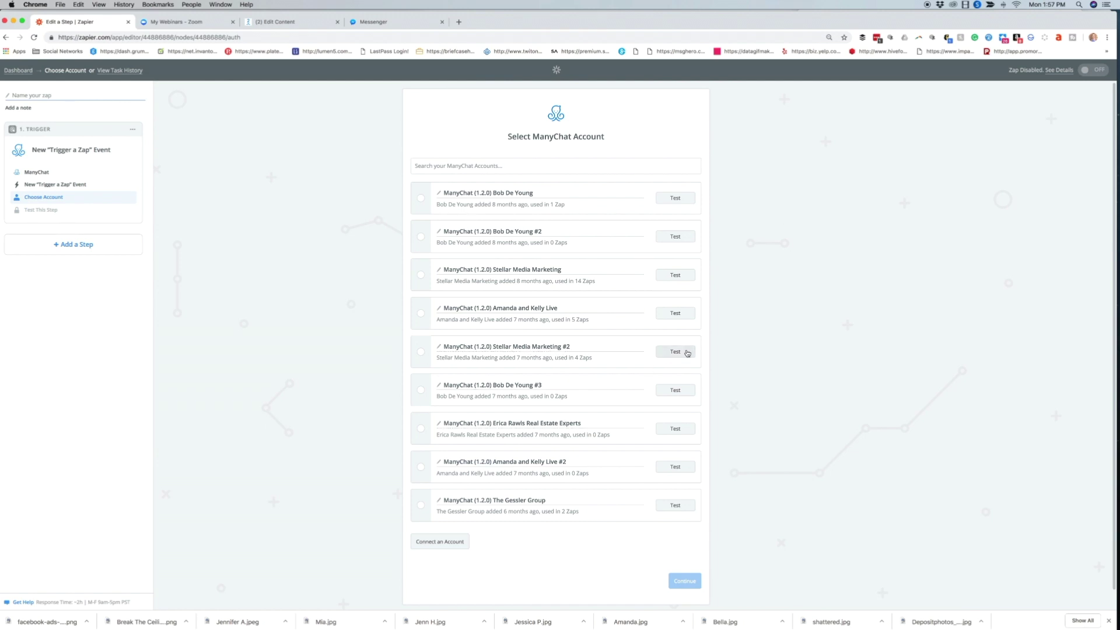
Test a connected ManyChat account, select it, and continue.
click(685, 351)
click(421, 351)
click(674, 581)
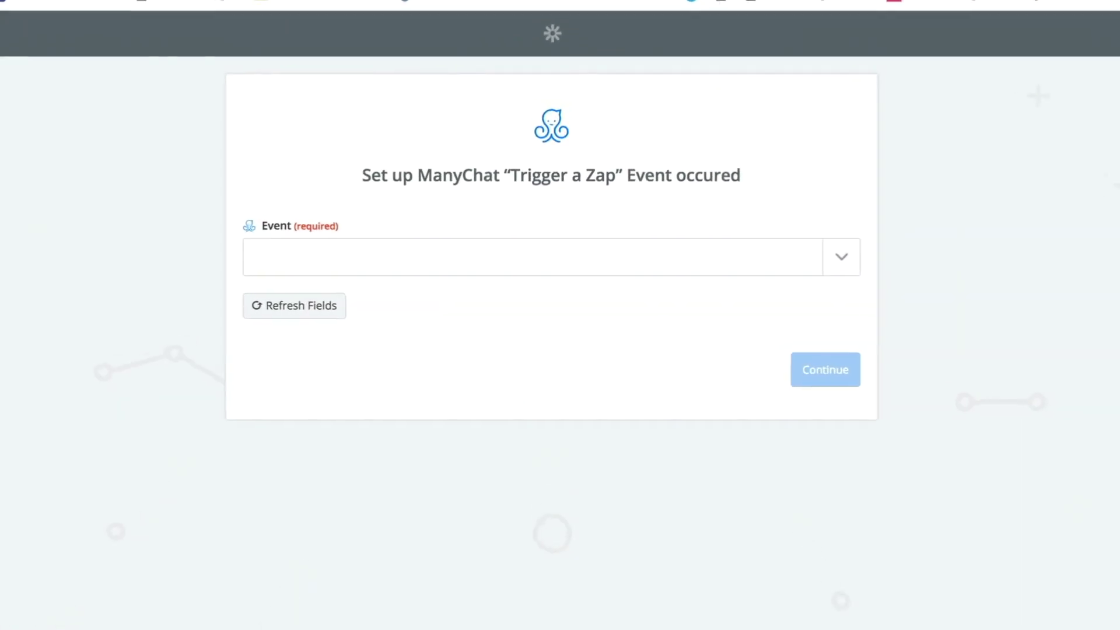
Set the trigger event to Zoom, skip testing, and continue with ManyChat's default sample.
click(845, 270)
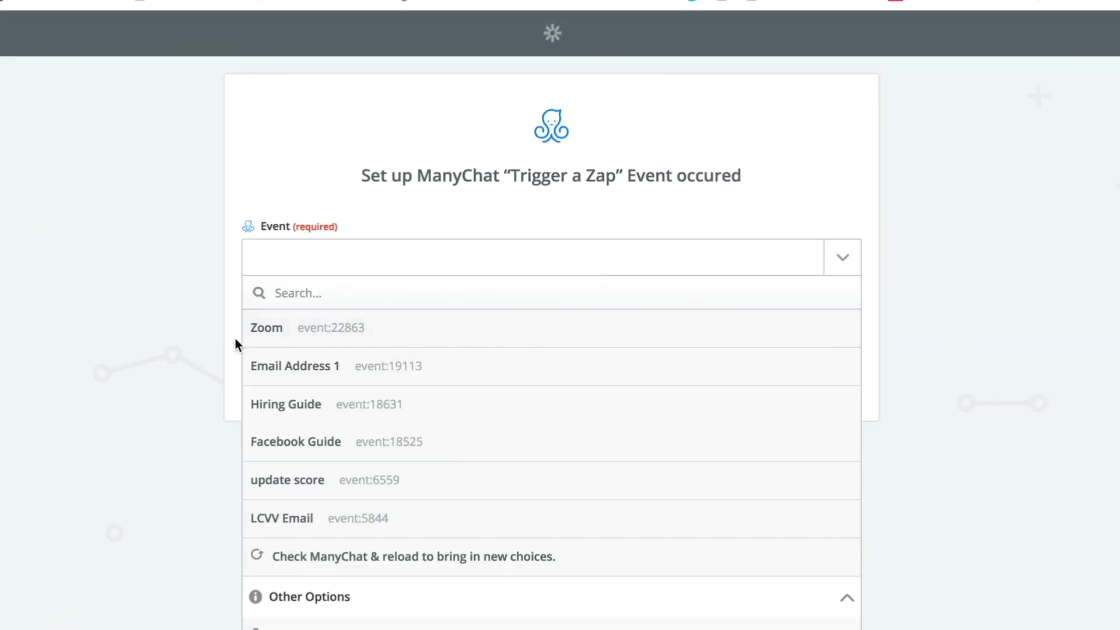
click(314, 333)
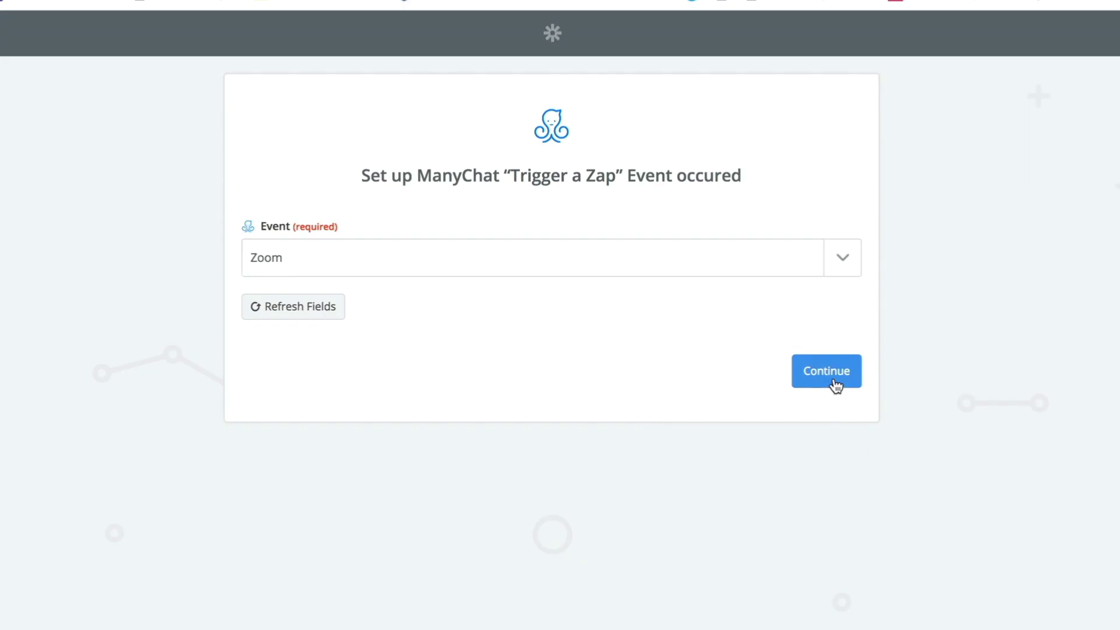
click(832, 380)
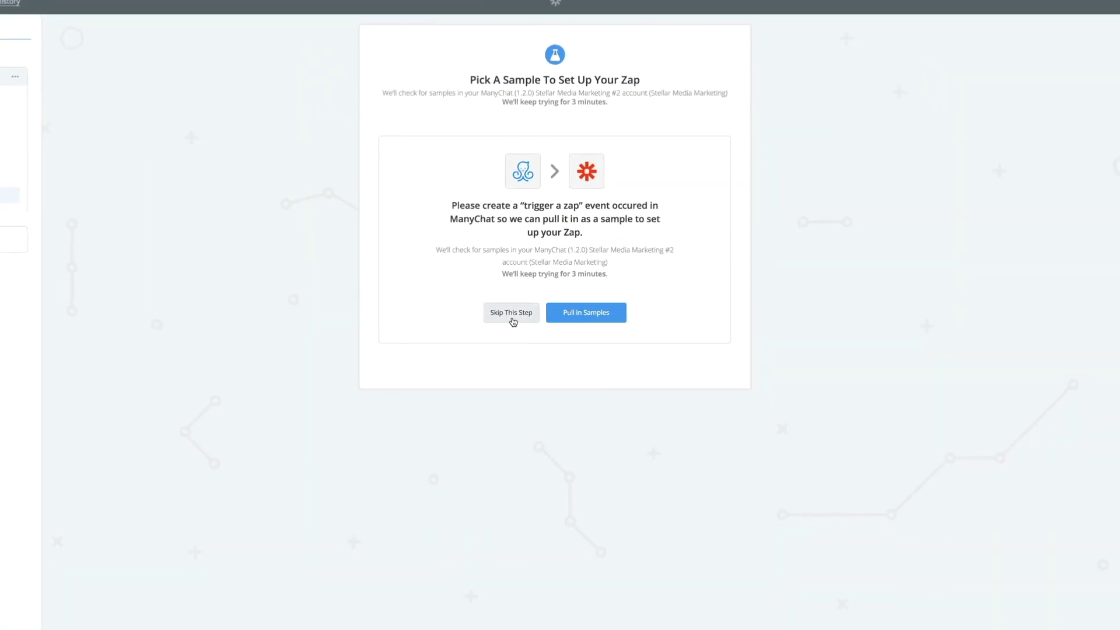
click(512, 315)
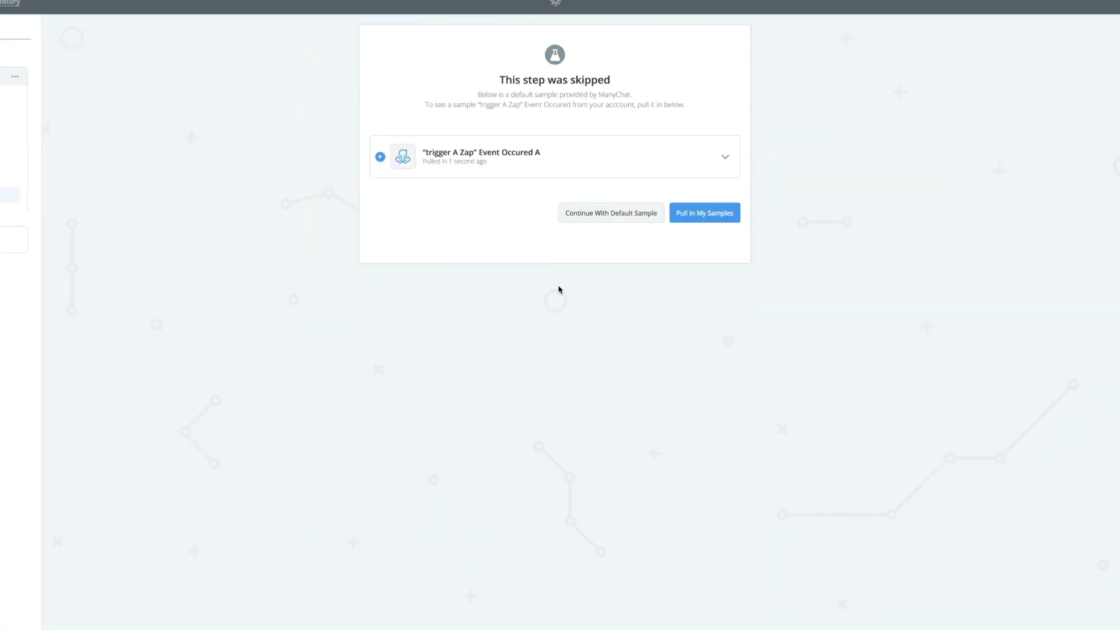
click(592, 213)
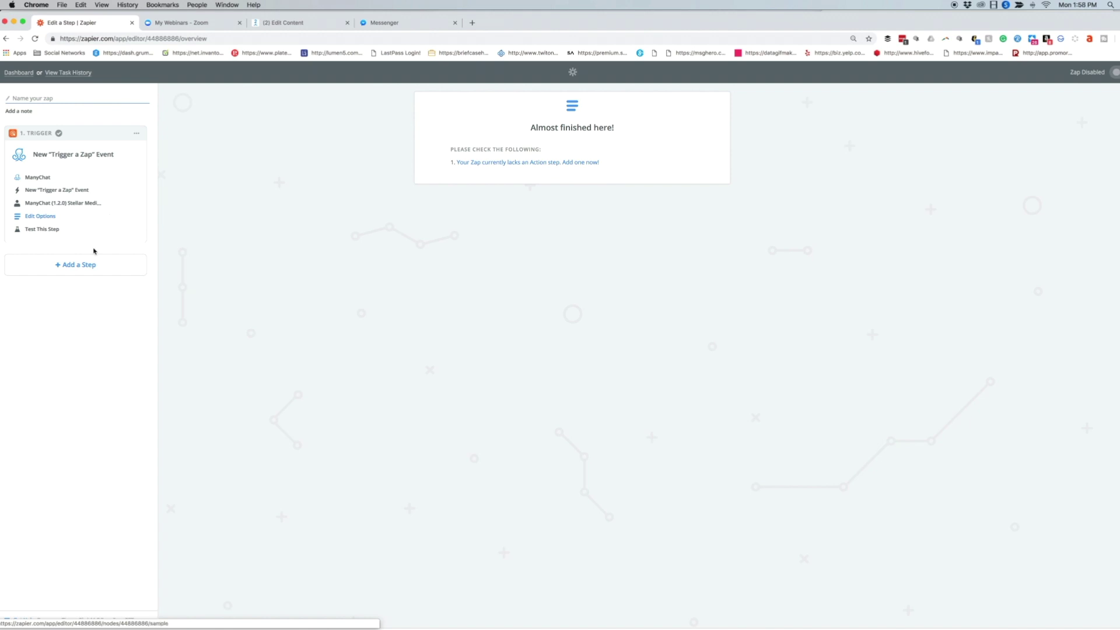
click(508, 163)
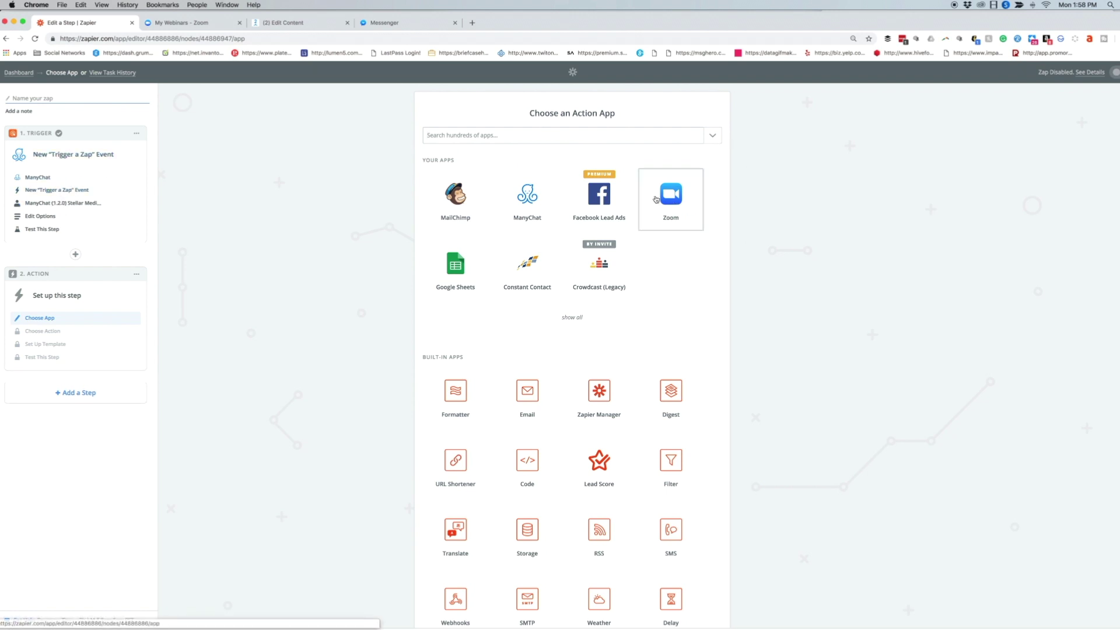
Make the action step use Zoom's Create Registrant action.
click(656, 199)
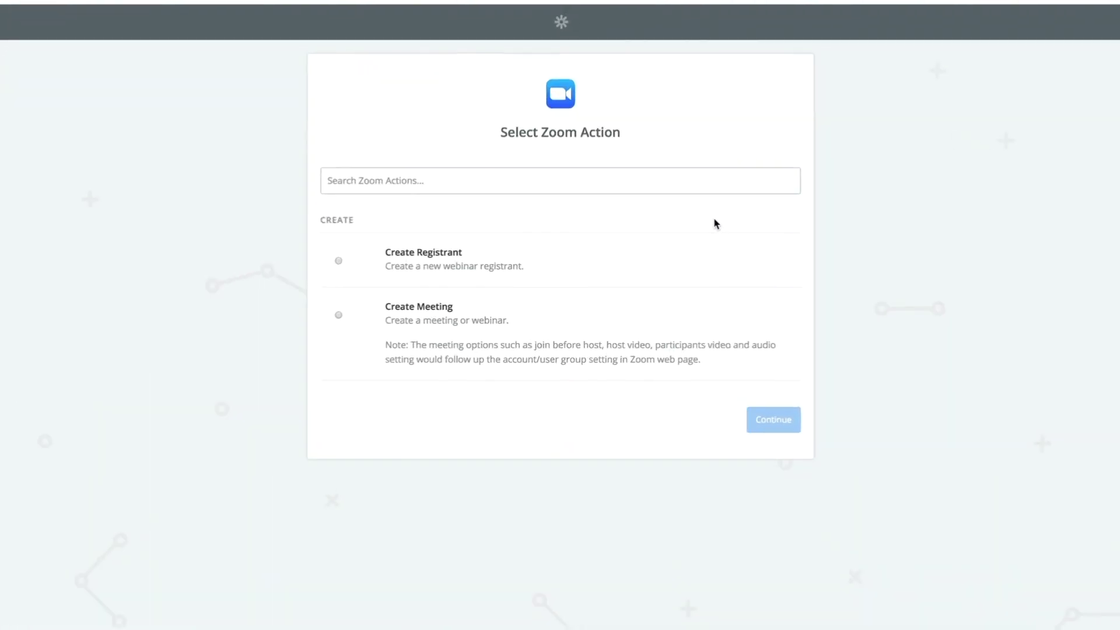
click(457, 265)
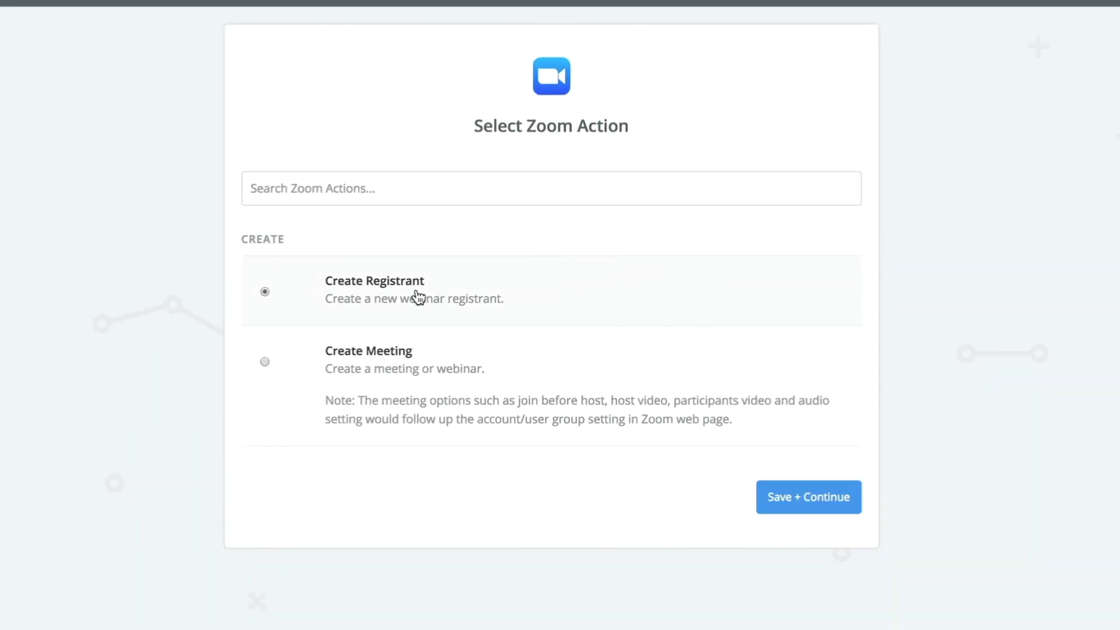
Start connecting a new Zoom account, note its API Key and Secret fields, then return to My Webinars.
click(824, 497)
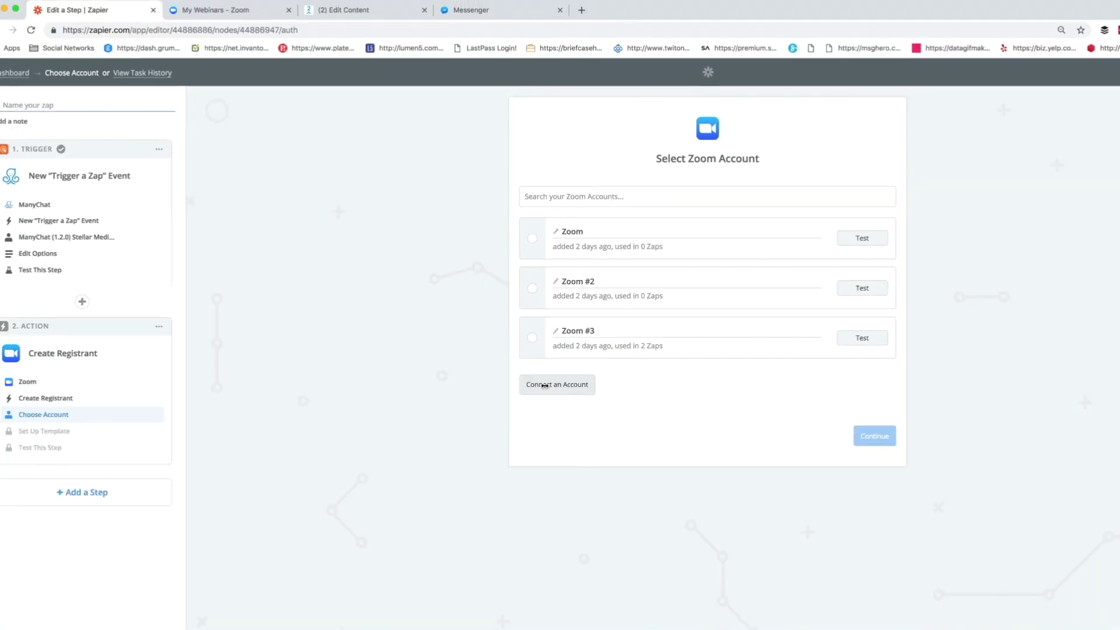
click(369, 467)
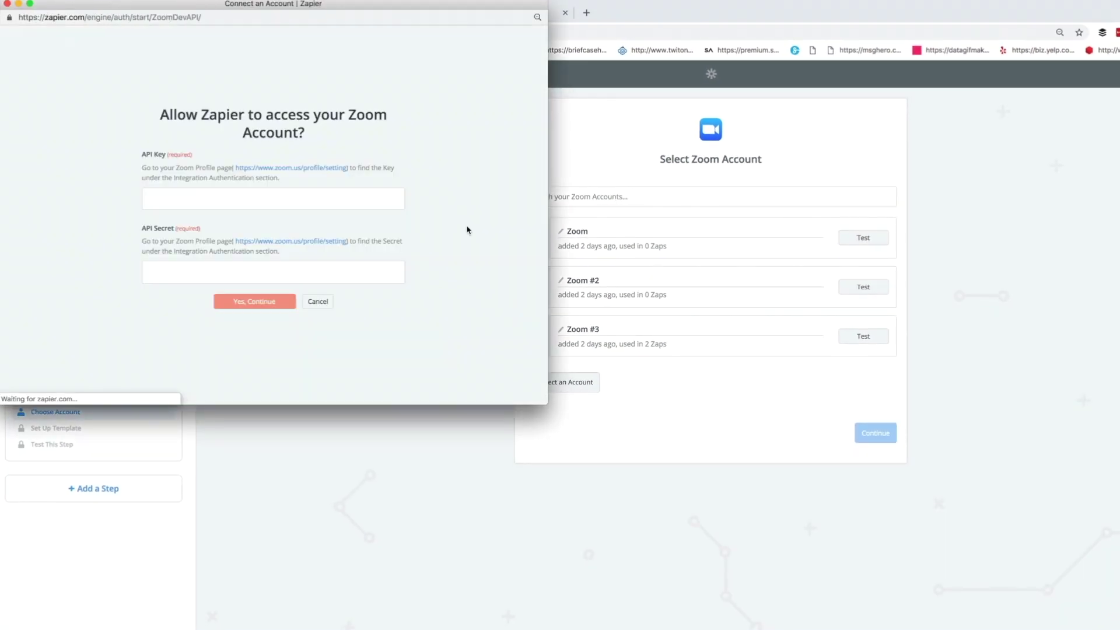
click(143, 156)
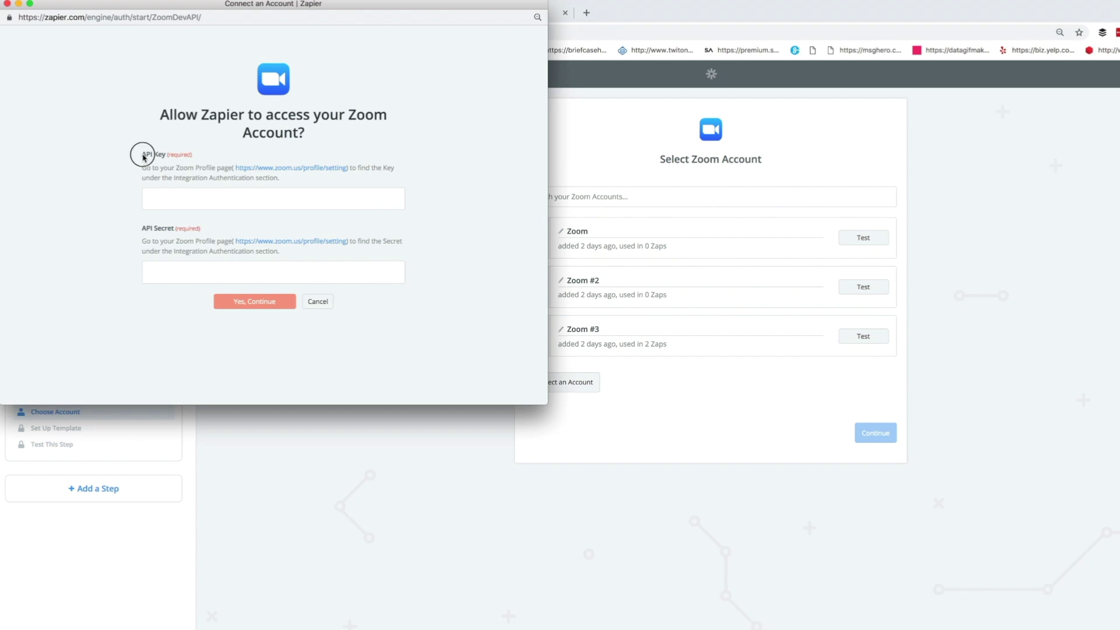
double_click(142, 156)
double_click(143, 228)
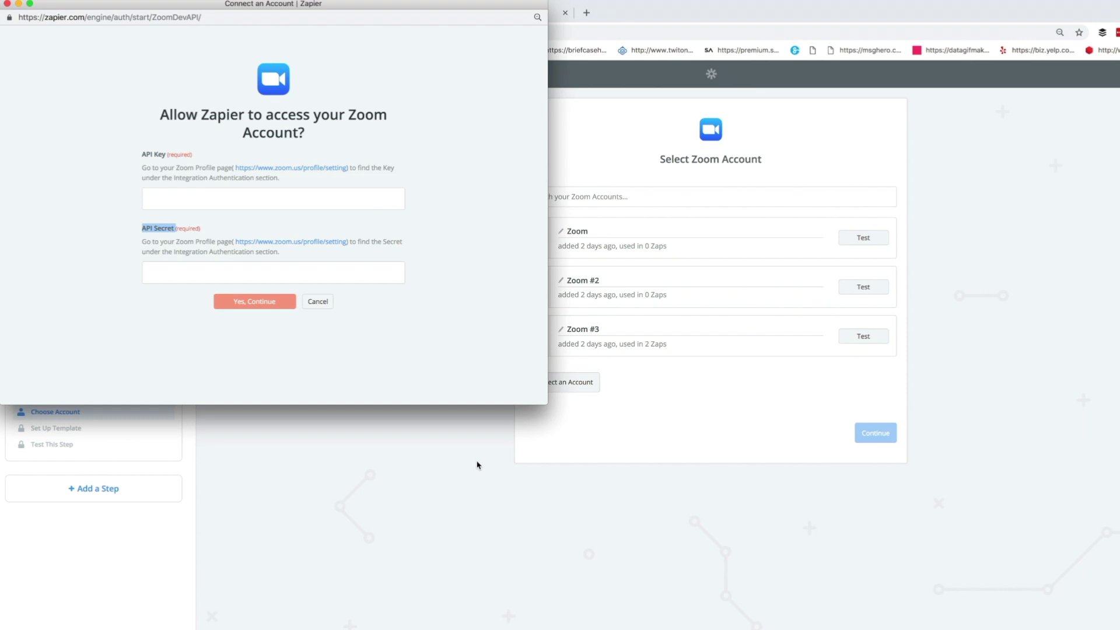
click(392, 517)
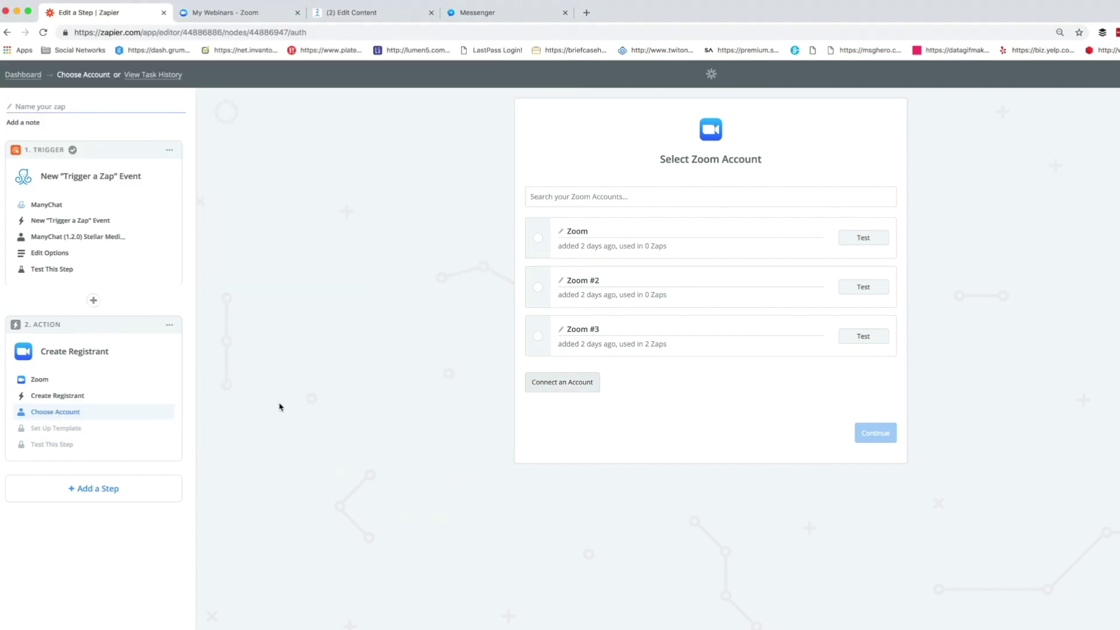
click(227, 13)
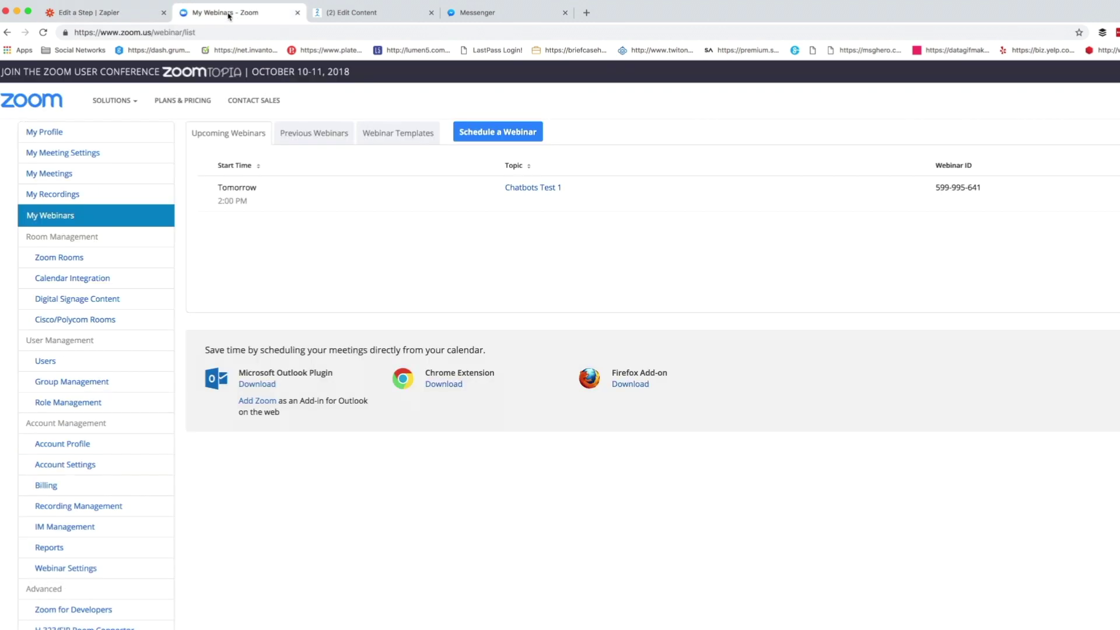
Open Zoom's meeting settings and scroll down to the Integration Authentication section.
click(125, 156)
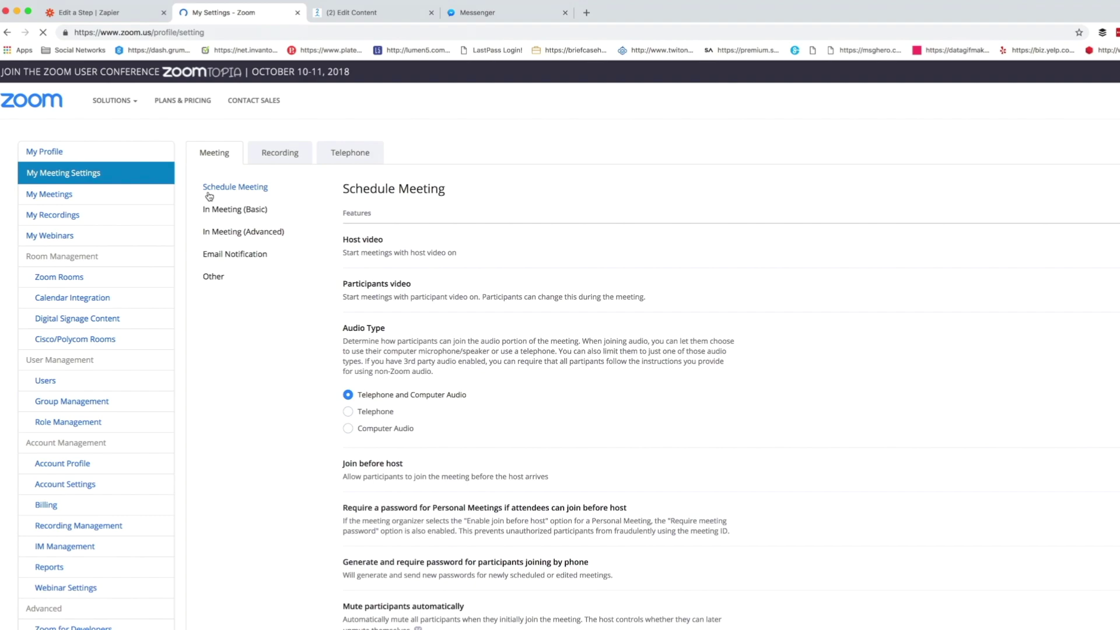
scroll(476, 367, down, 10)
scroll(477, 368, down, 20)
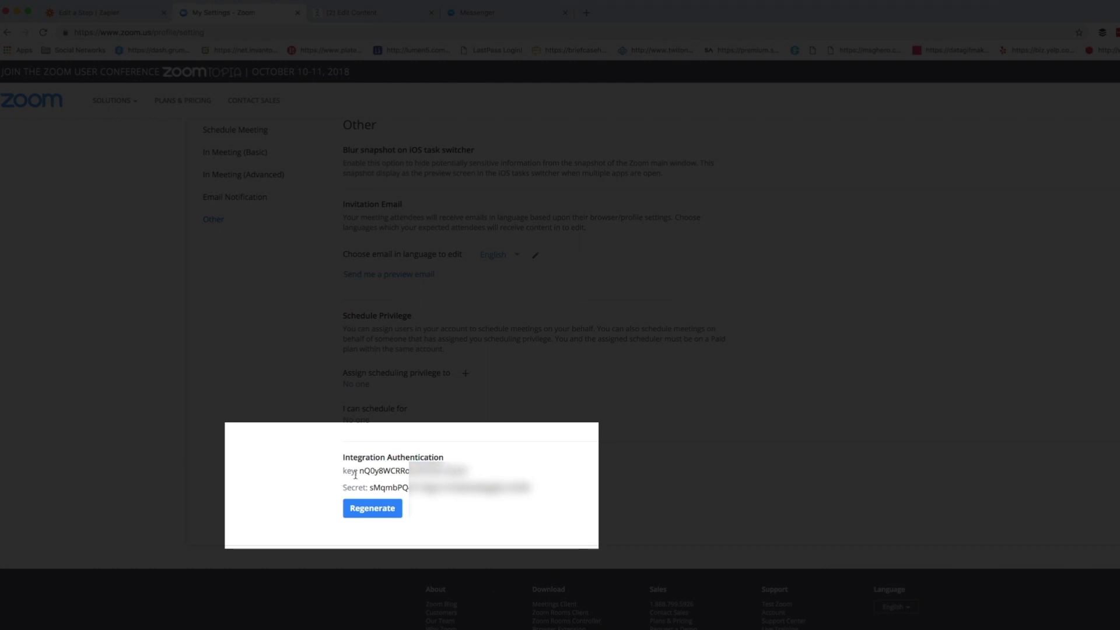
Copy the Integration Authentication key and secret for Zapier's API Key field.
drag(358, 470, 564, 471)
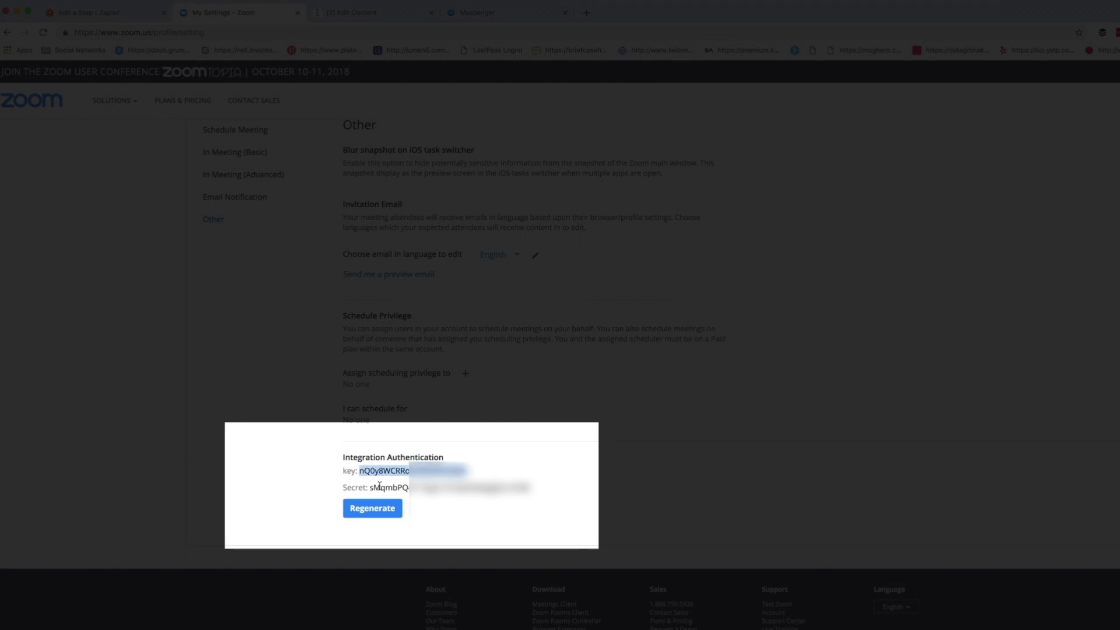
click(351, 488)
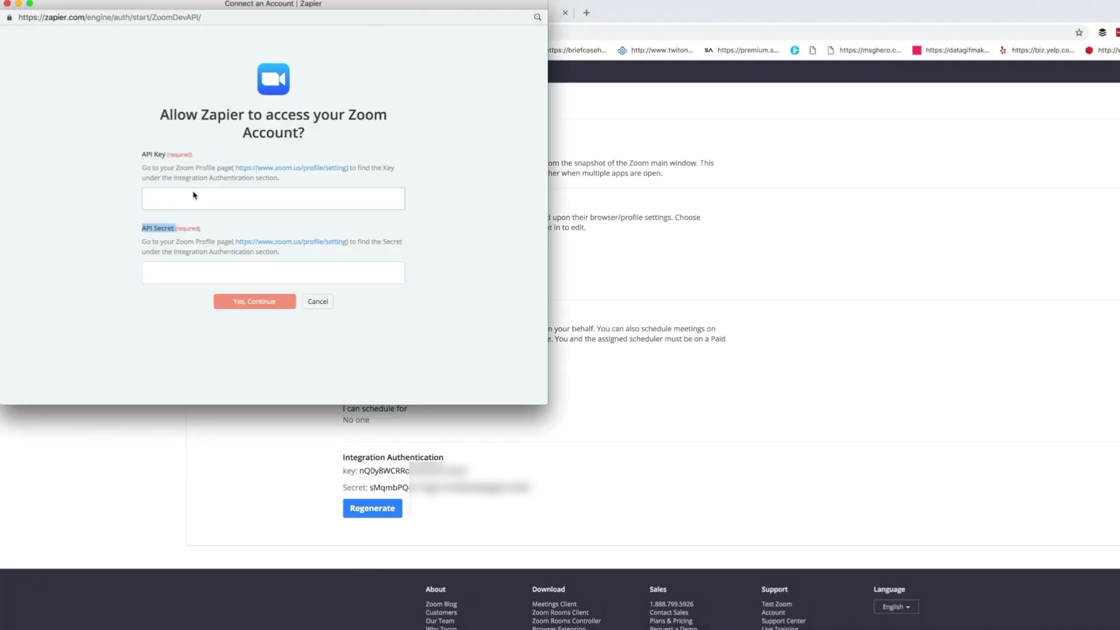
click(182, 198)
Leave the Zoom account connection window and return to the Zapier step editor.
click(246, 268)
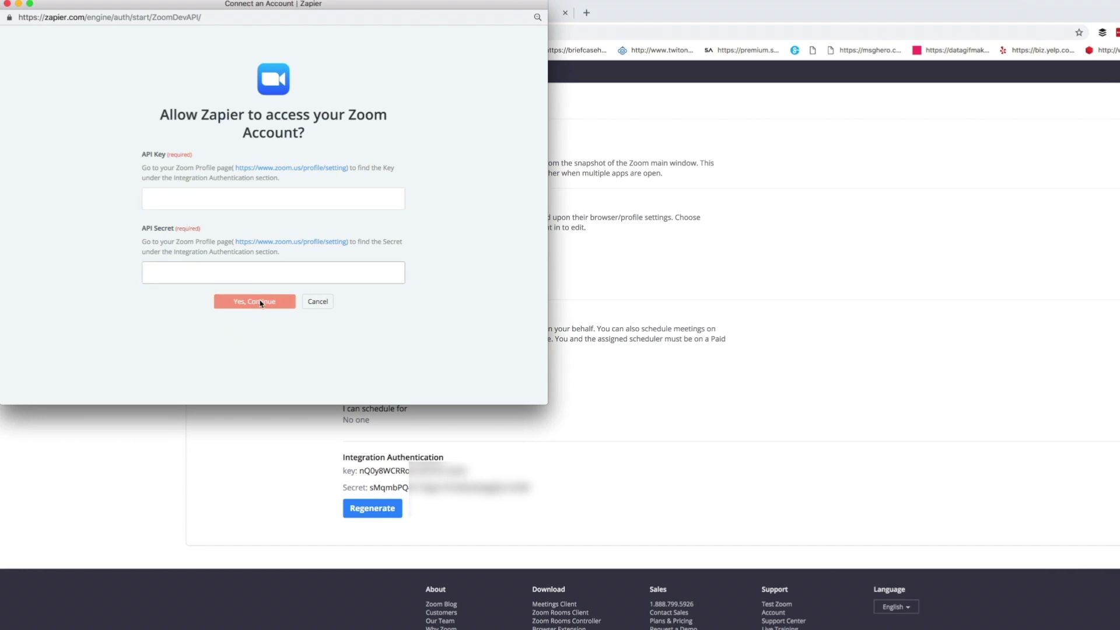
click(7, 4)
click(87, 12)
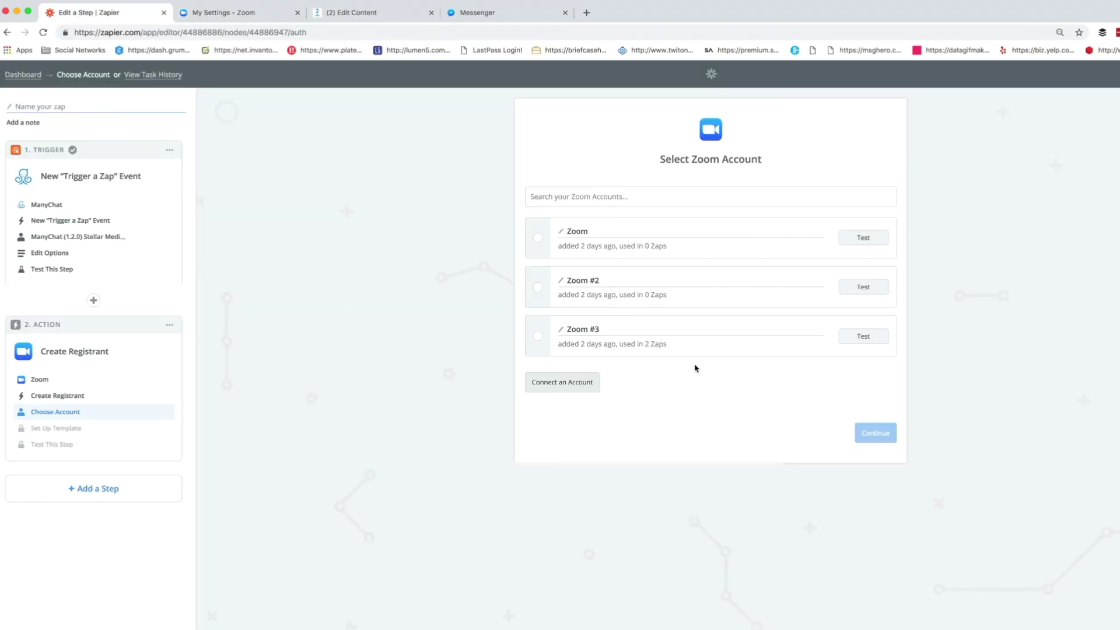
Select and test the Zoom #3 account for Create Registrant, then save and continue.
click(538, 337)
click(863, 336)
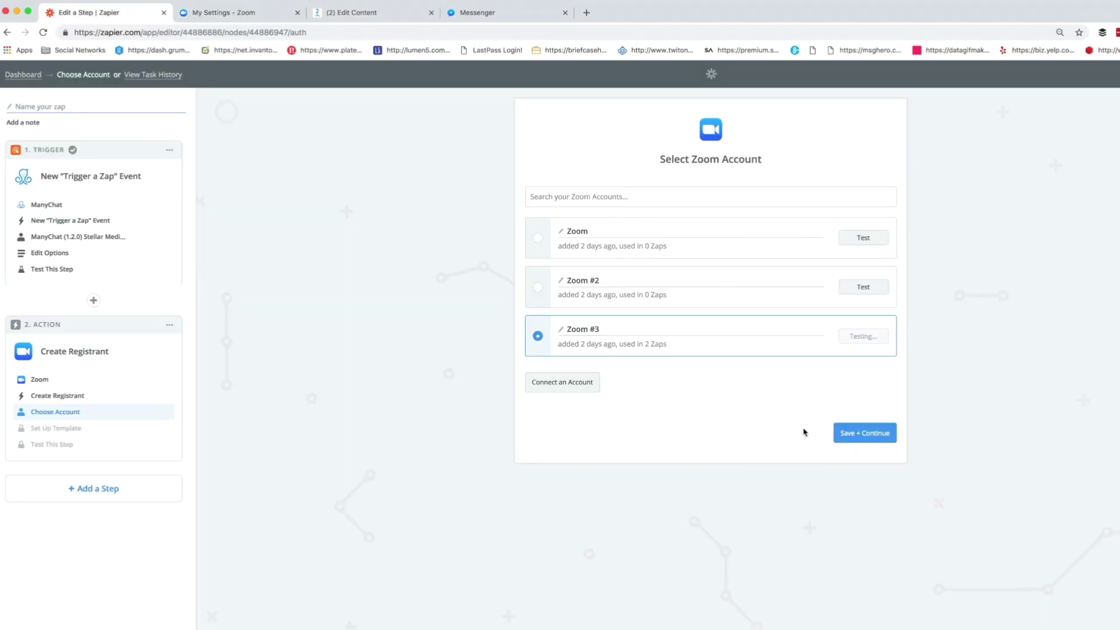
click(870, 435)
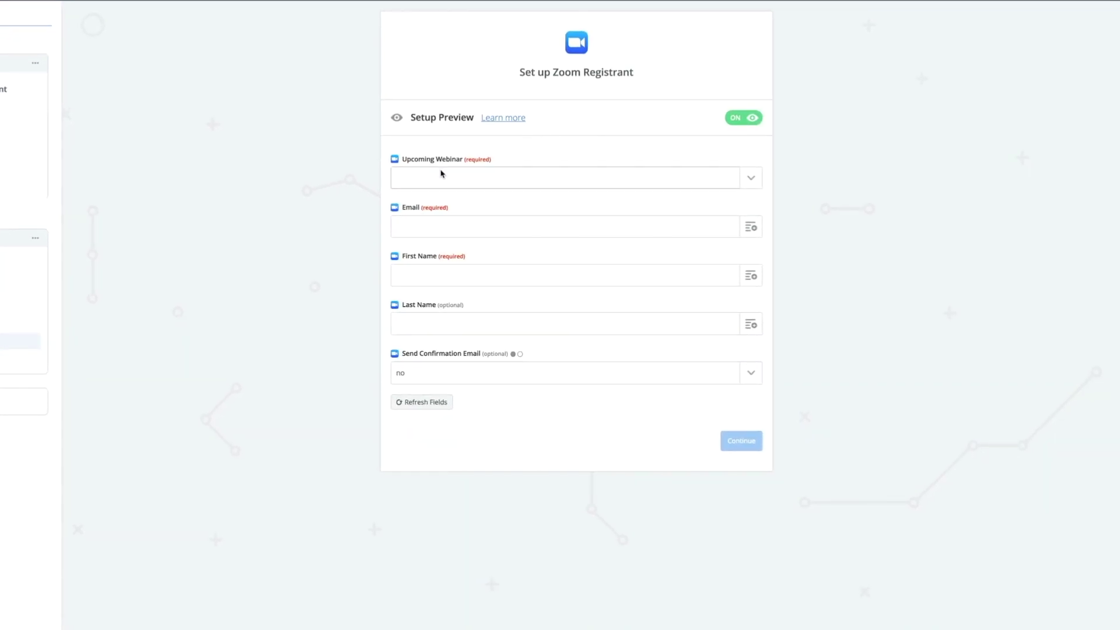
Choose the Chatbots Test 1 webinar and map Email to the Zoom Email custom field.
click(750, 180)
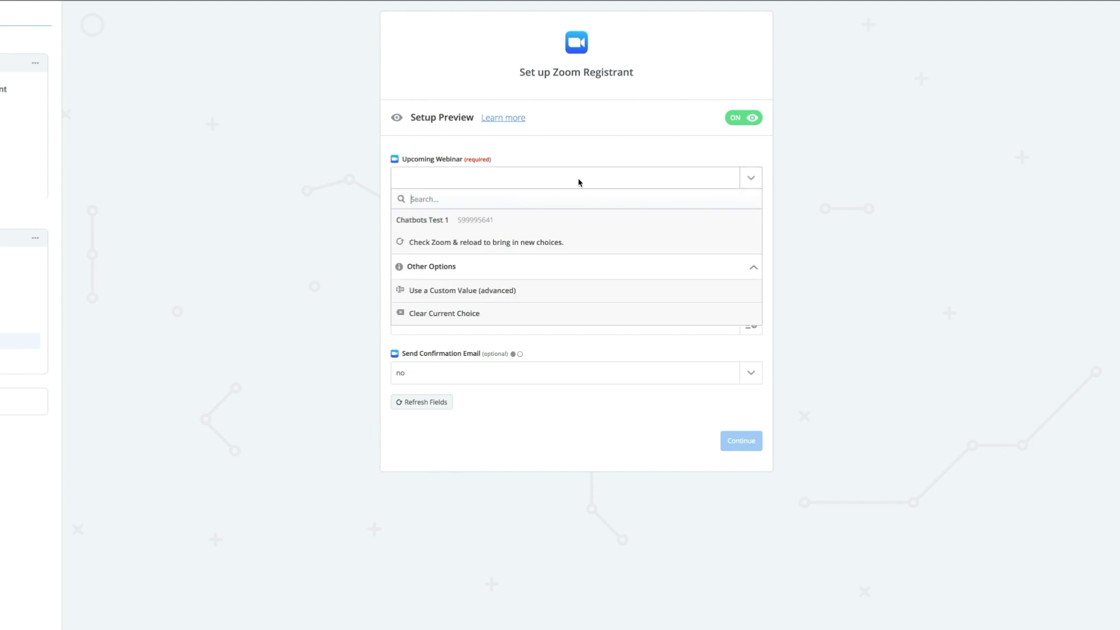
click(424, 222)
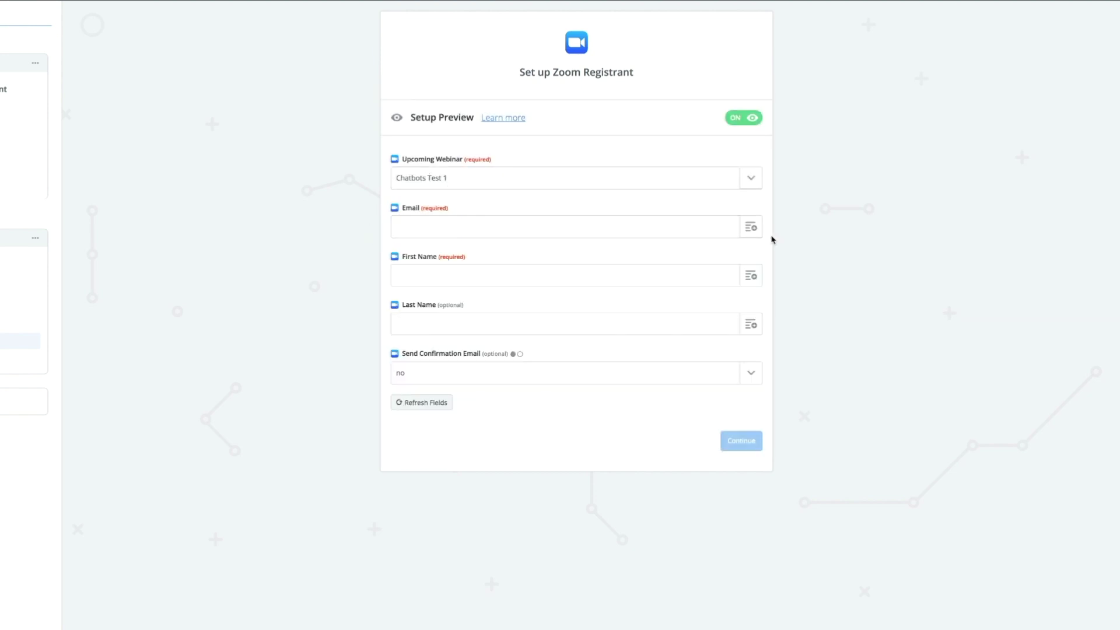
click(754, 228)
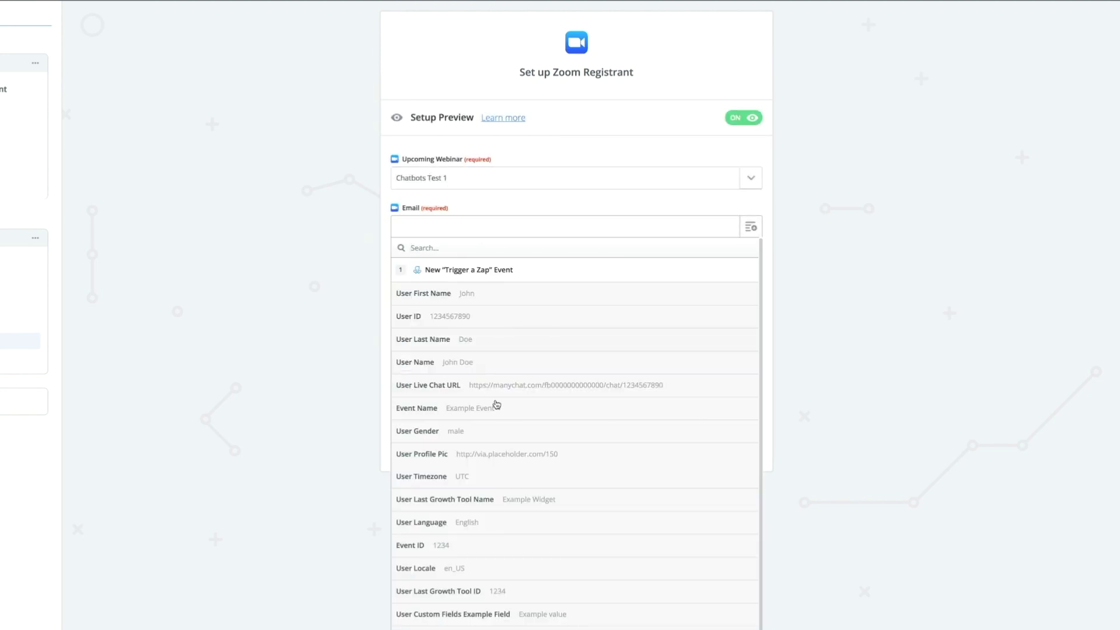
text(zoom)
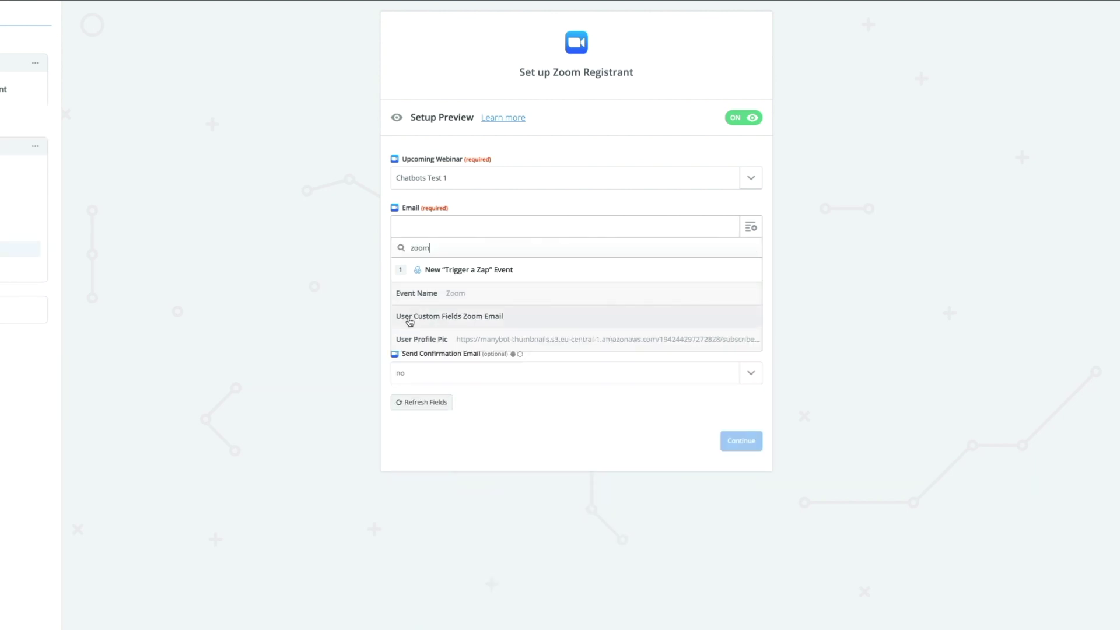
click(506, 320)
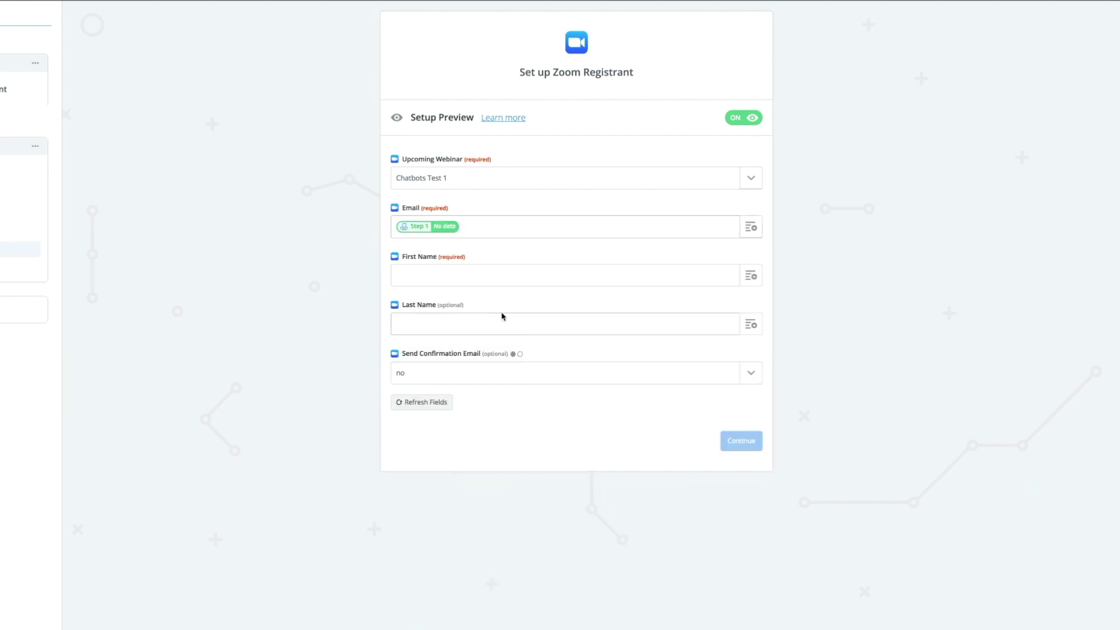
Map First Name and Last Name to the user's names and enable confirmation emails.
click(751, 276)
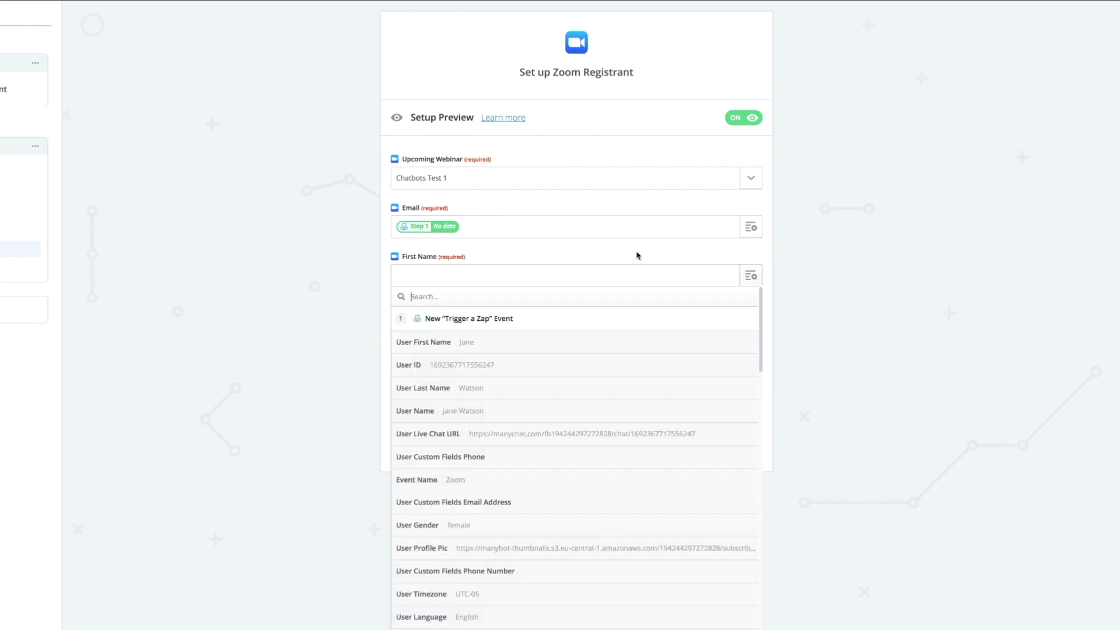
click(435, 344)
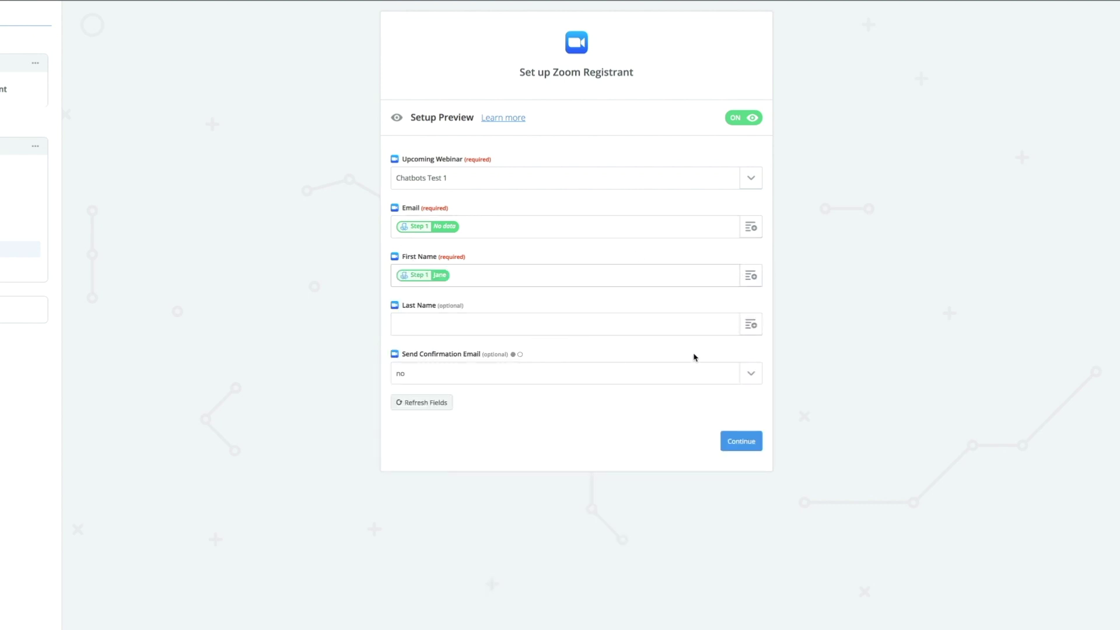
click(750, 324)
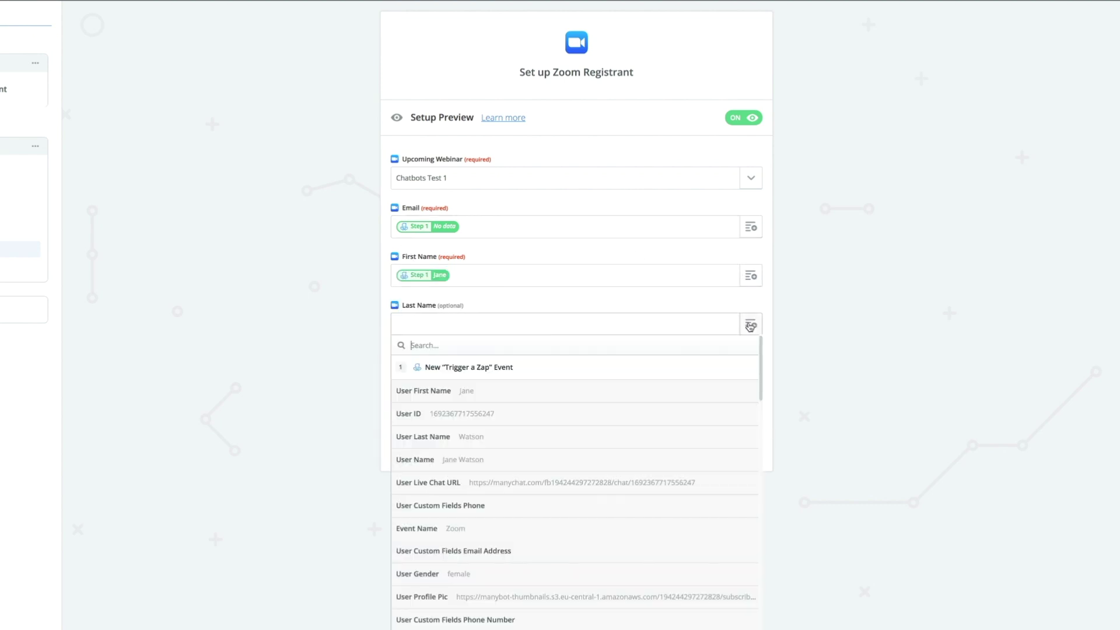
click(465, 438)
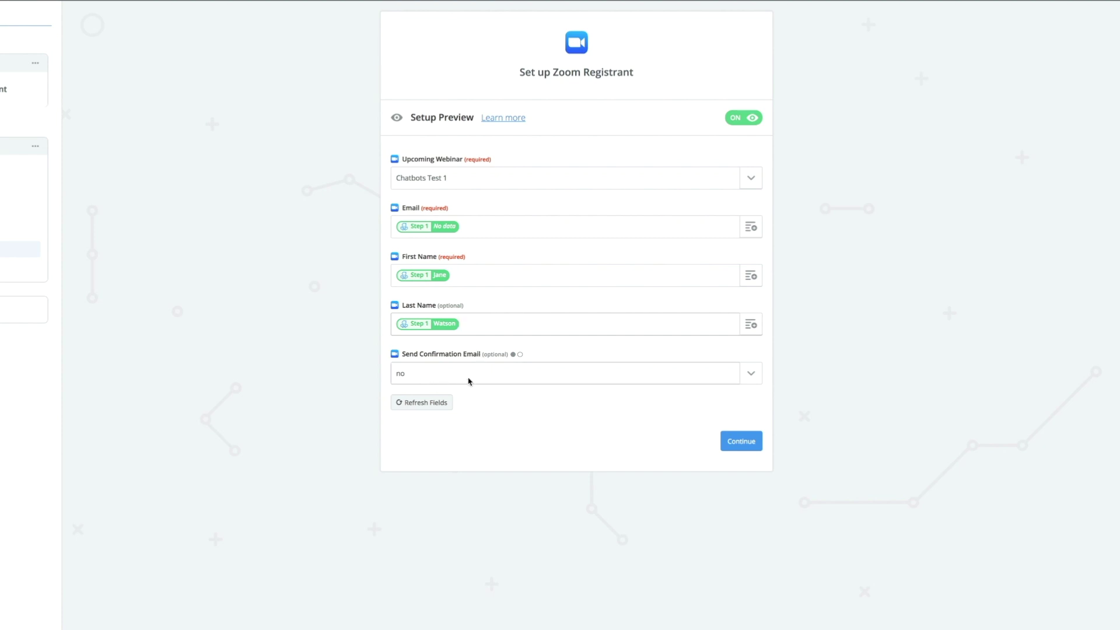
click(750, 372)
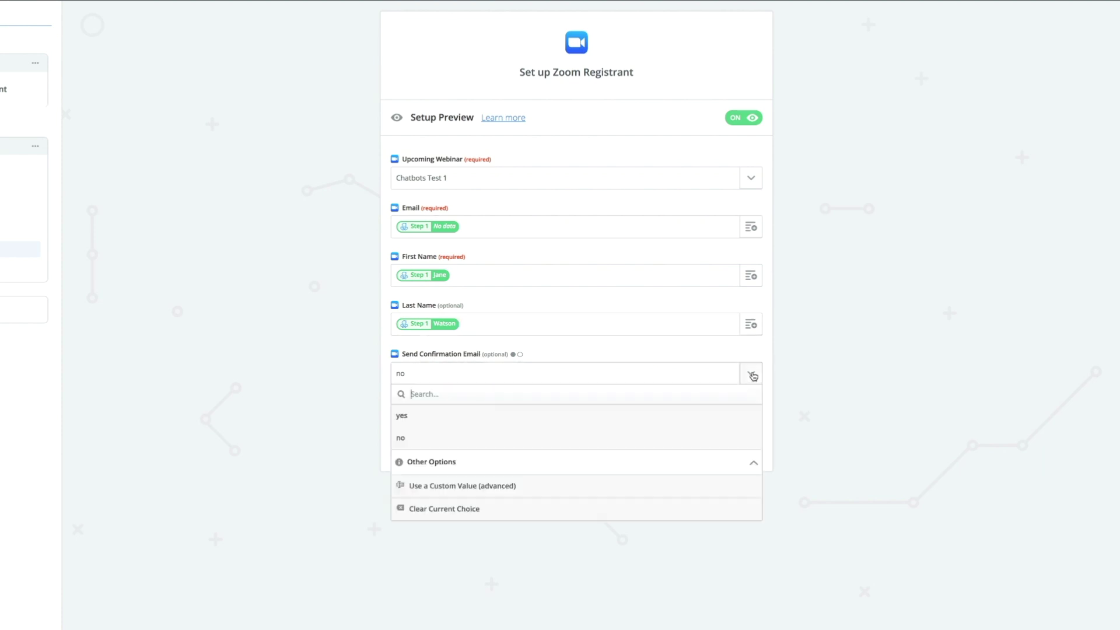
click(508, 418)
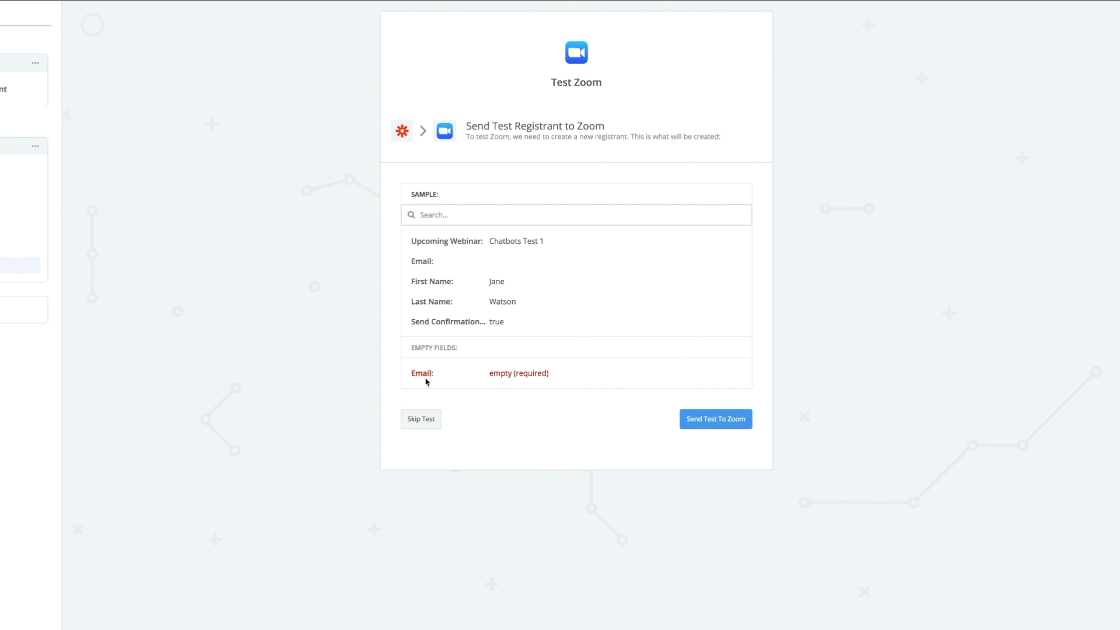
Send a test registrant to Zoom, skip the failed test, and finish the zap.
click(712, 419)
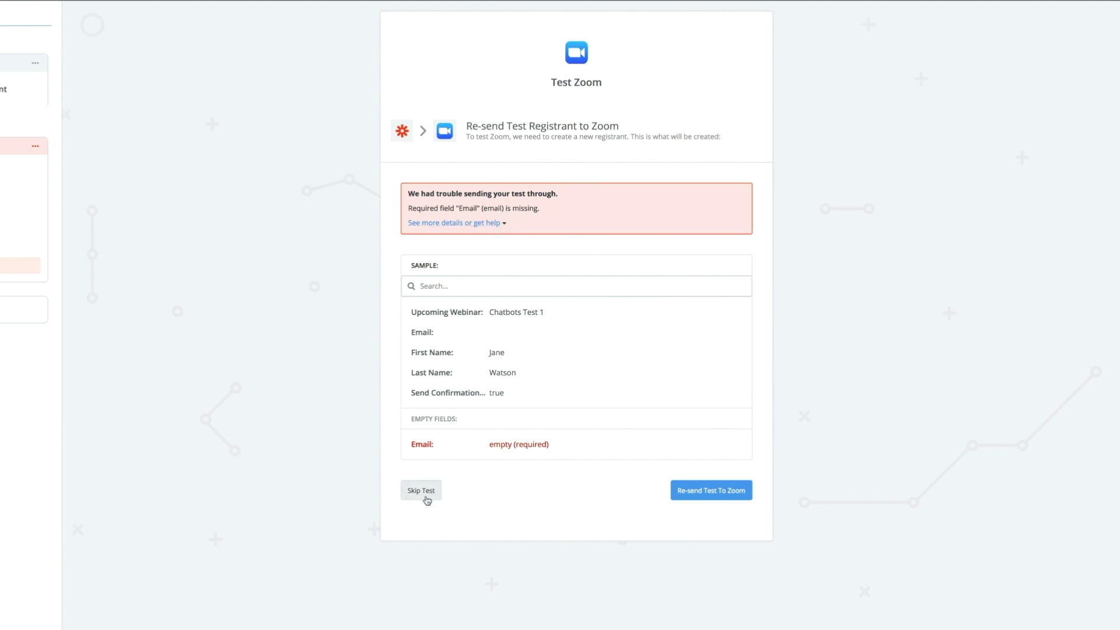
click(428, 495)
click(737, 465)
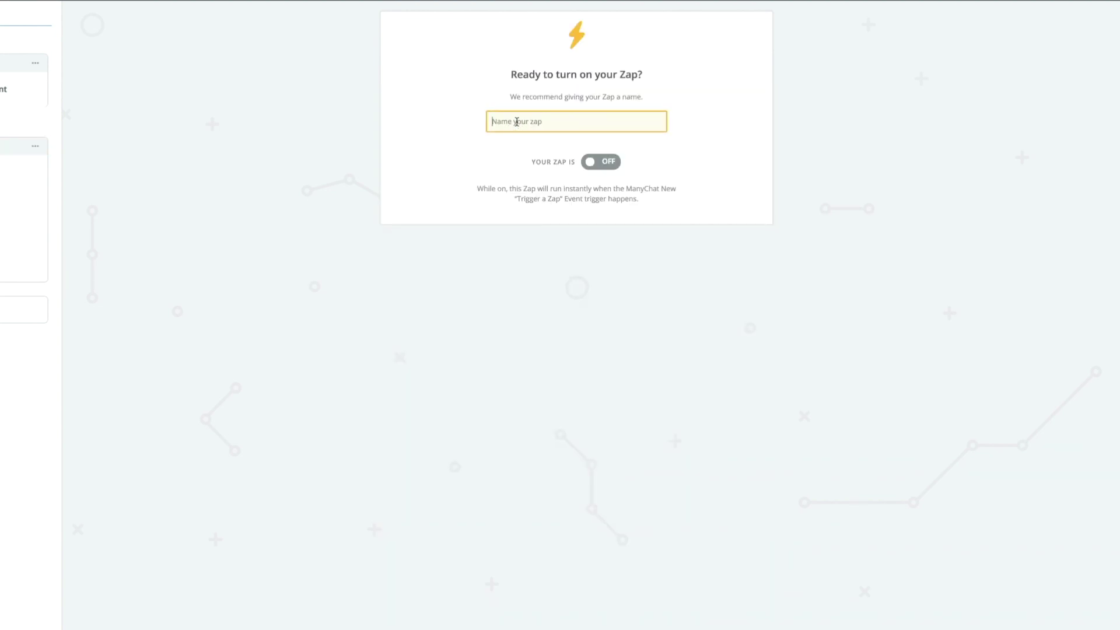
Name the zap 'Zoom Test 1' and switch it on.
text(Zo)
text(Test 1)
click(607, 162)
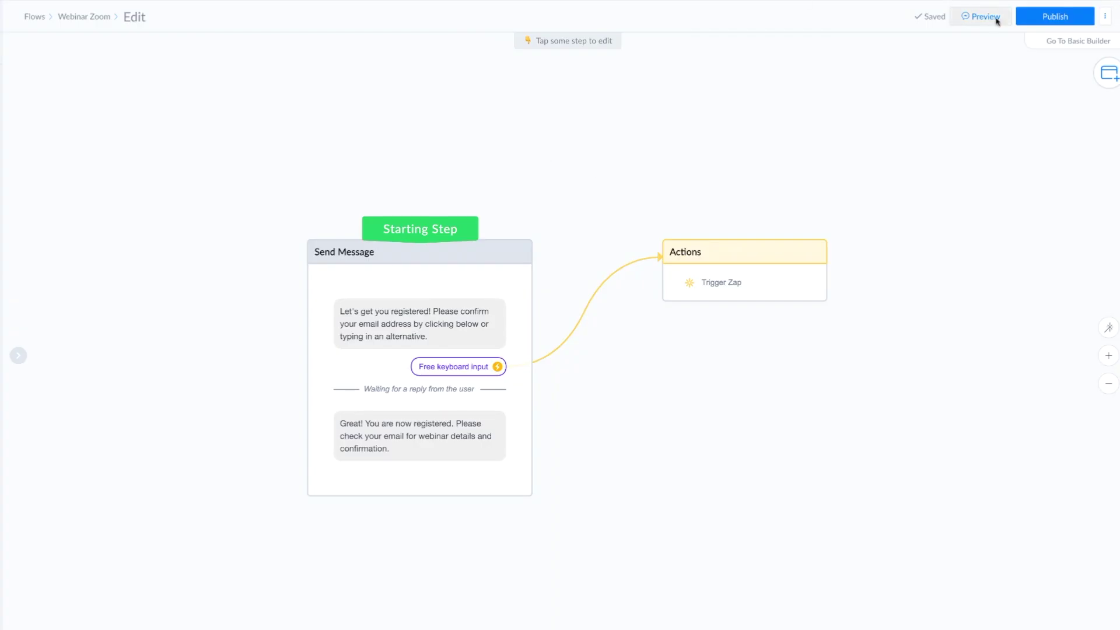
Preview the Webinar Zoom flow in Messenger and reply with the suggested email address.
click(983, 17)
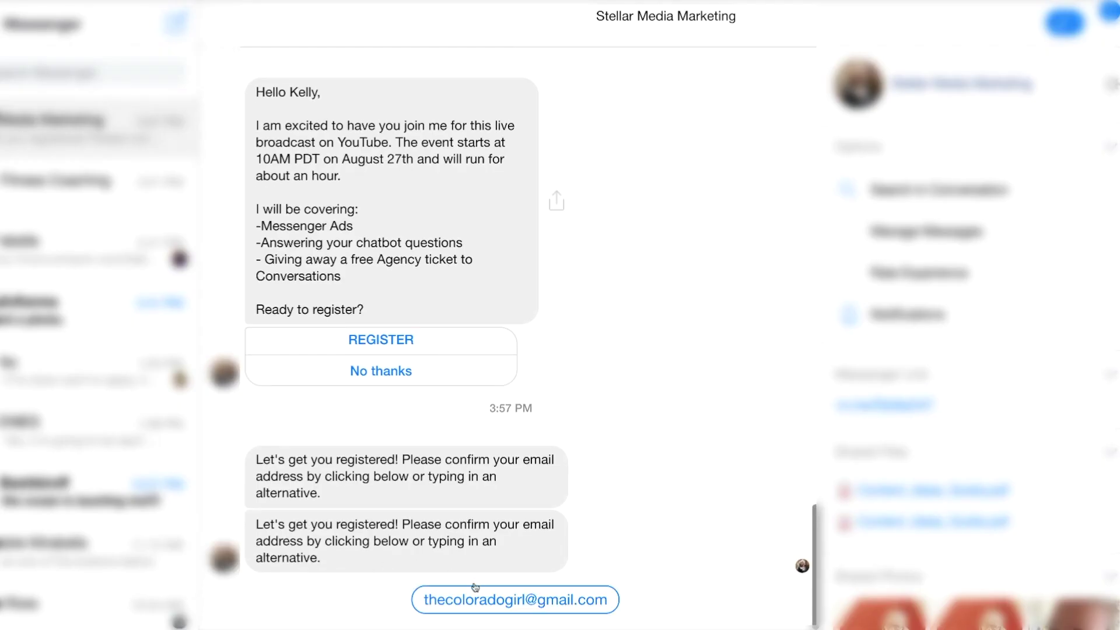
click(512, 597)
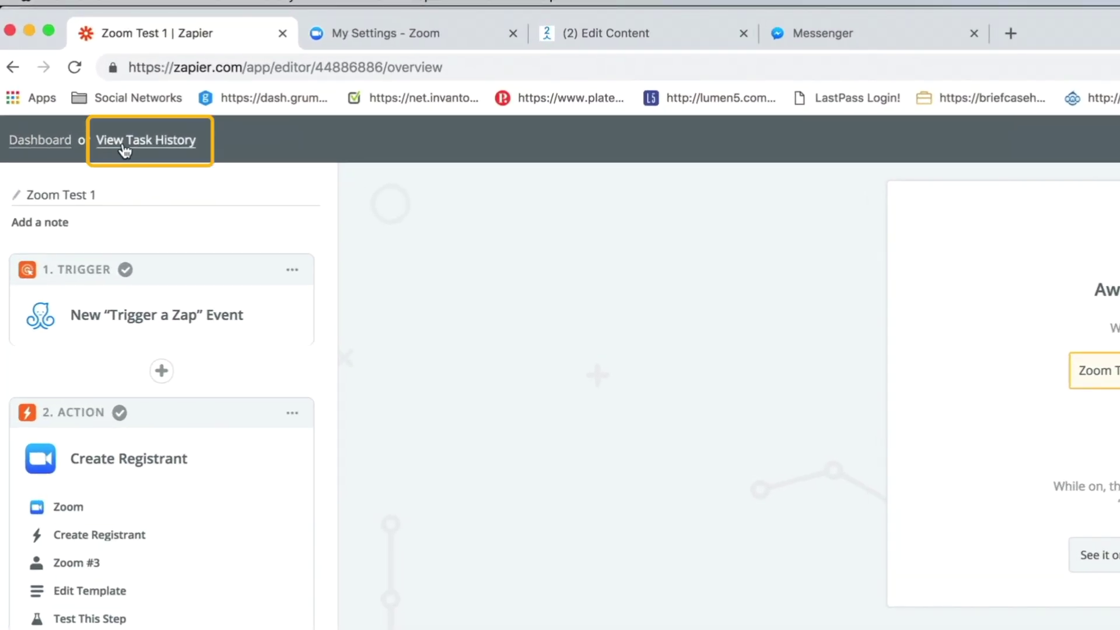
View the Zoom Test 1 zap's task history.
click(125, 146)
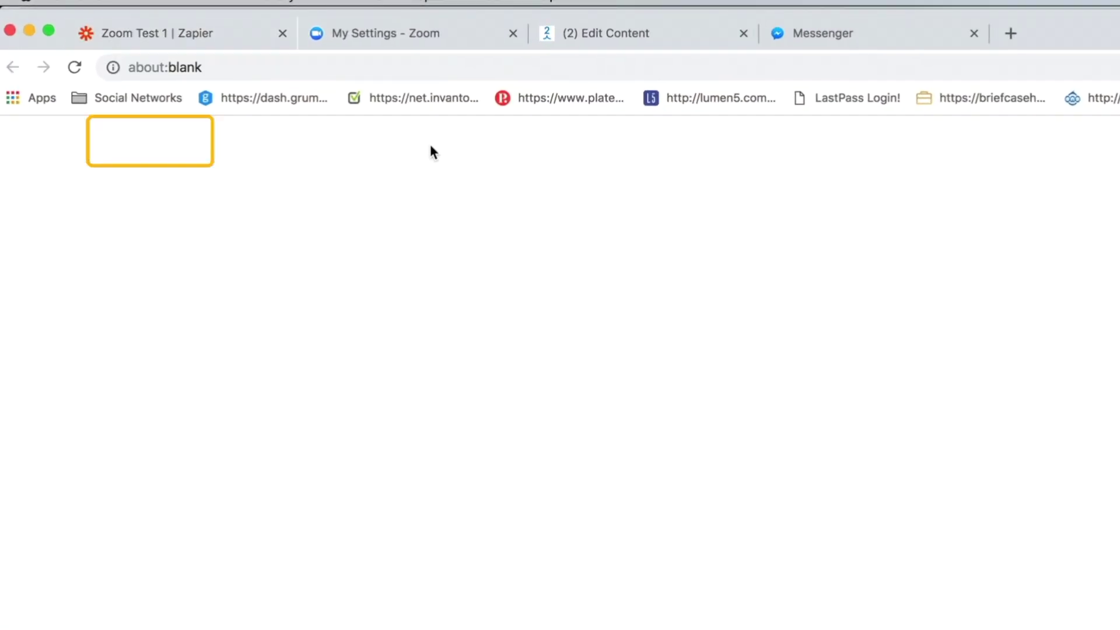